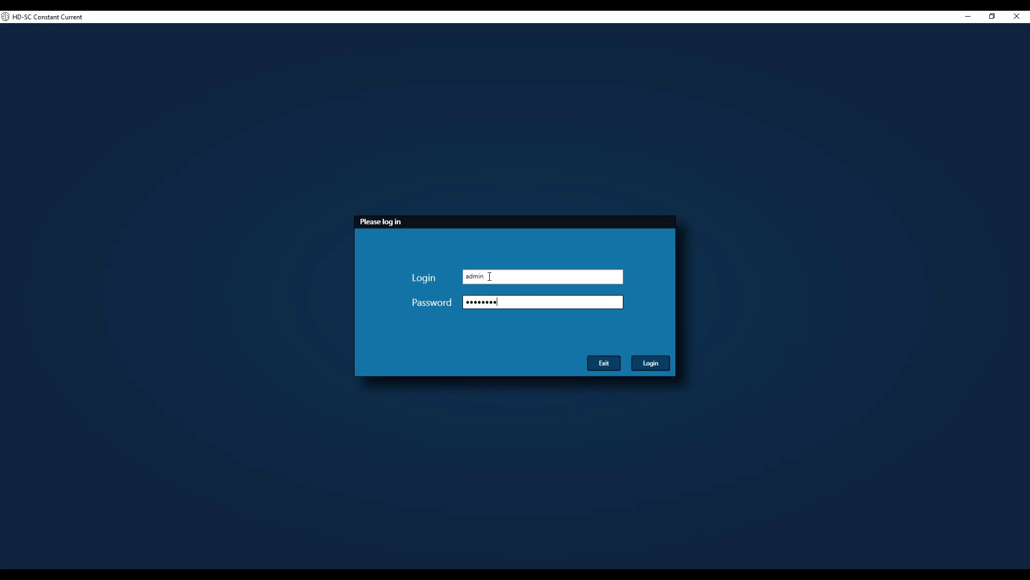
# Submit the administrator login and password to open the stimulation setup window
pyautogui.press('Return')
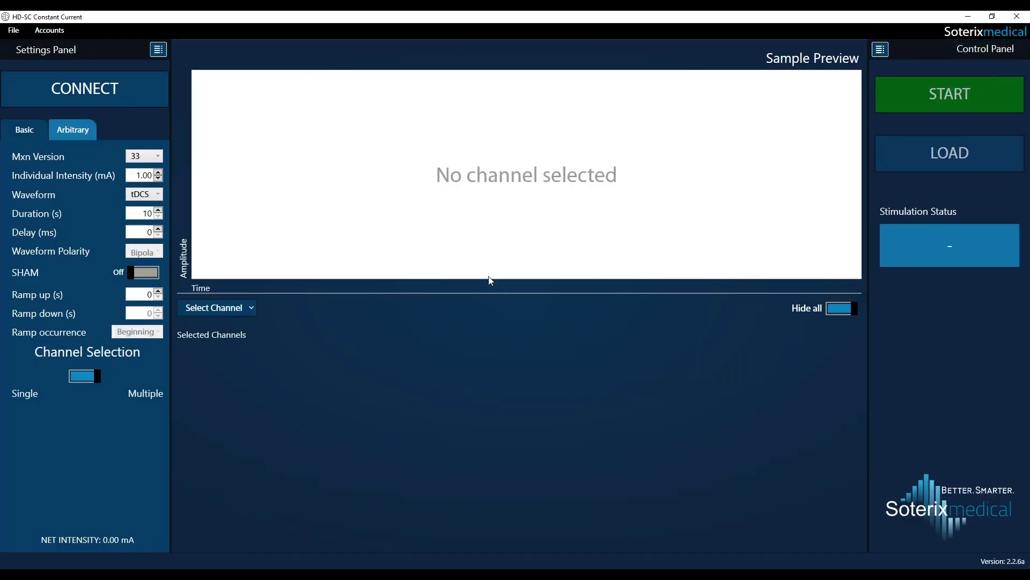
# Connect to the device and set individual intensity to 2 mA and duration to 20 s
pyautogui.click(120, 101)
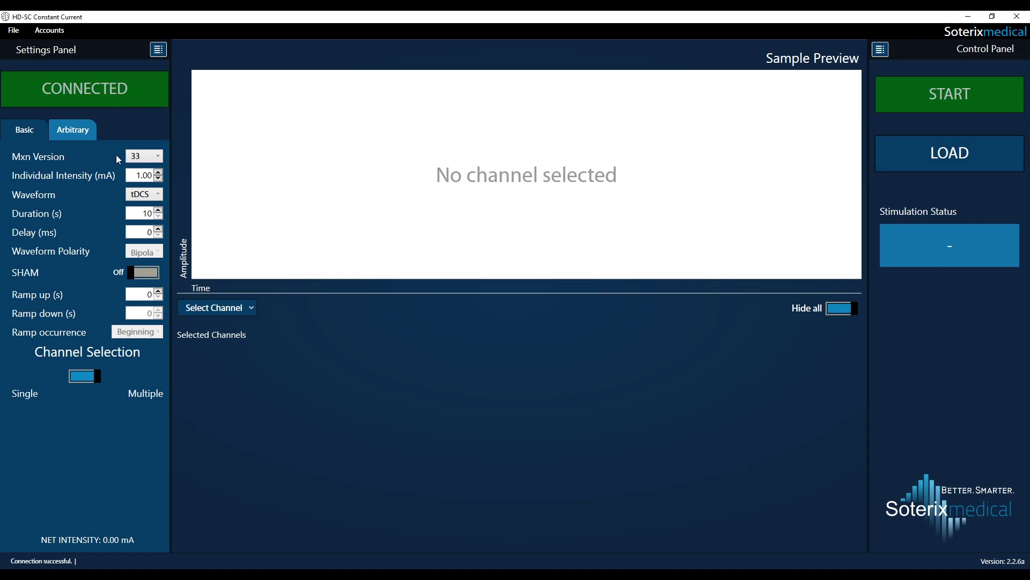
pyautogui.click(139, 175)
pyautogui.write('2')
pyautogui.doubleClick(148, 213)
pyautogui.write('20')
pyautogui.click(215, 306)
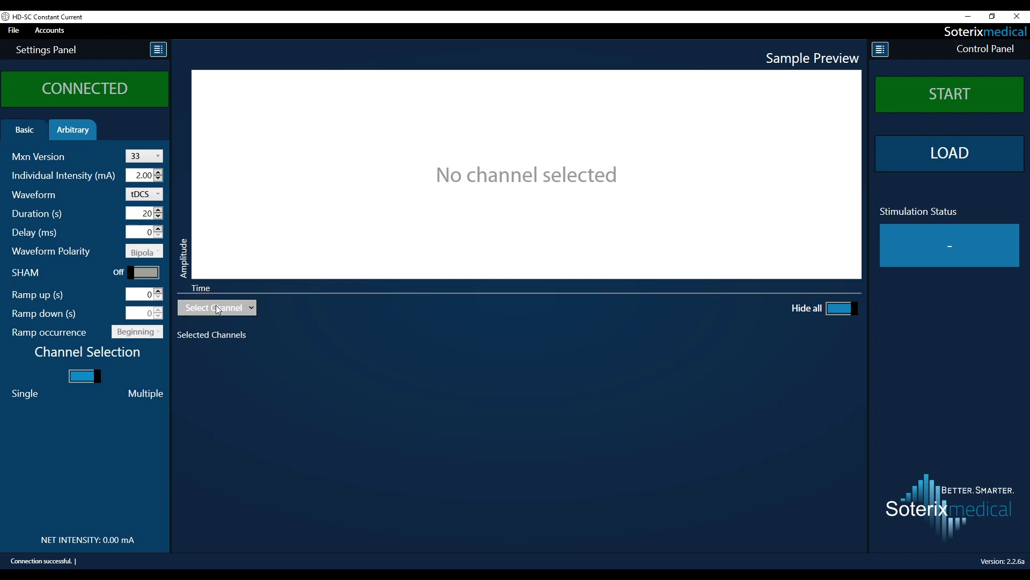
# Add Channels 1–2 at 2.00 mA and Channels 3–4 at 1.00 mA, totalling 6.00 mA
pyautogui.click(234, 17)
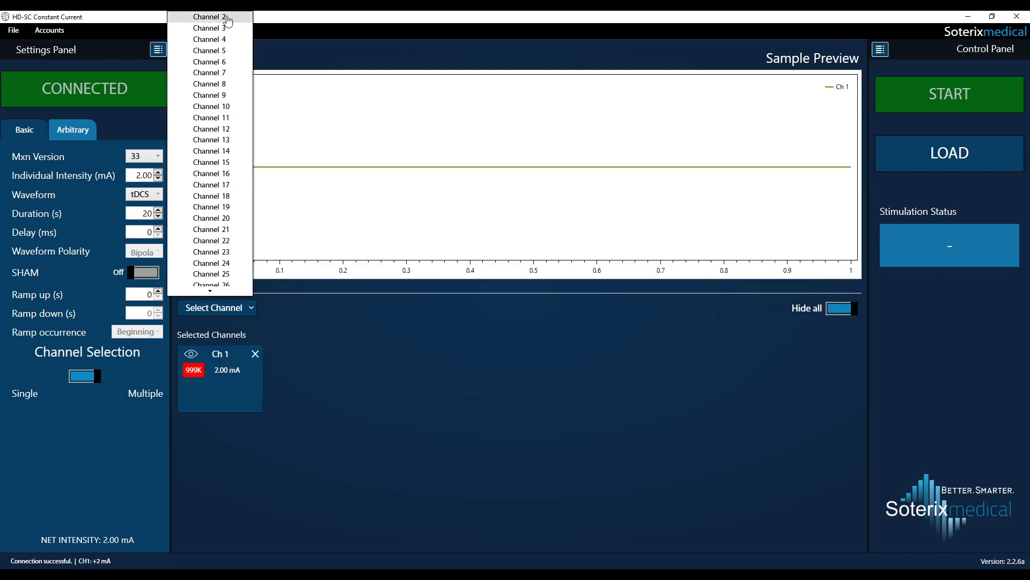
pyautogui.click(228, 19)
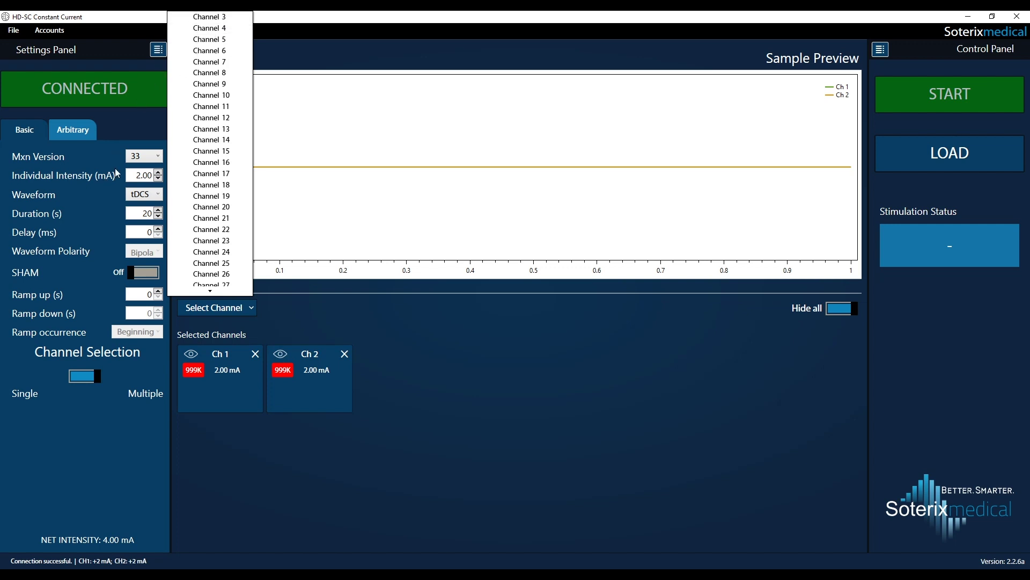
pyautogui.click(145, 174)
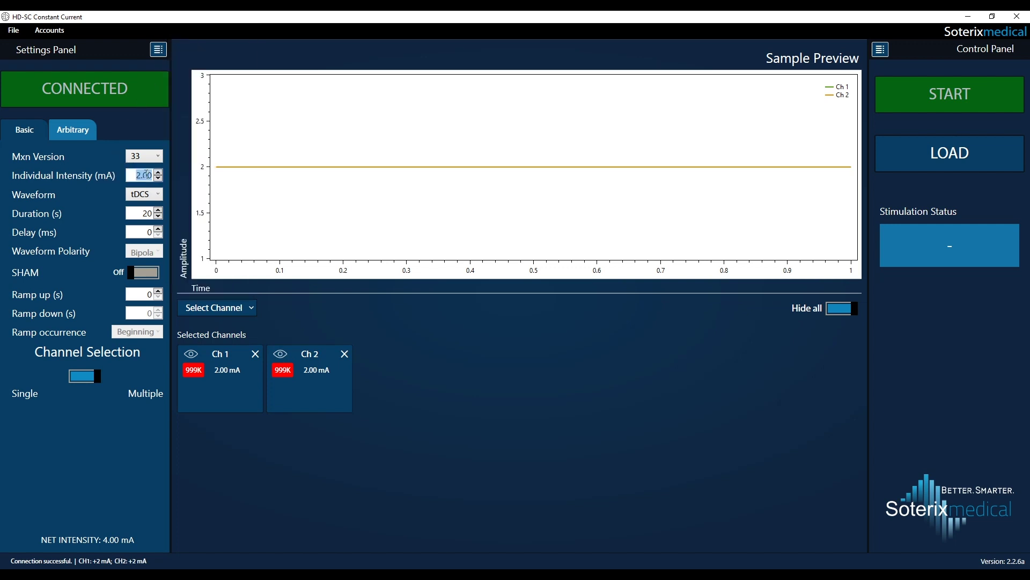
pyautogui.write('1')
pyautogui.click(235, 311)
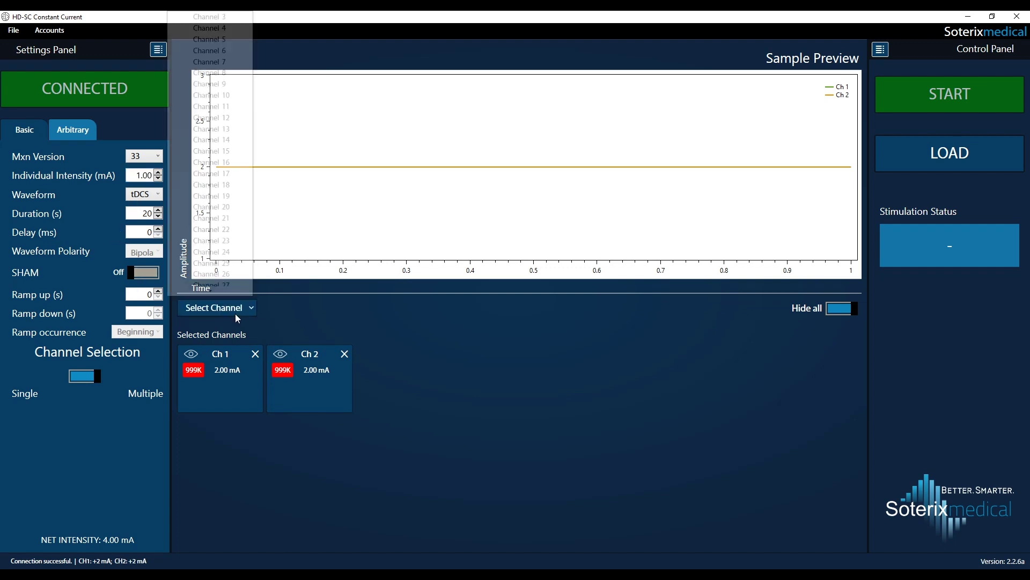
pyautogui.click(214, 18)
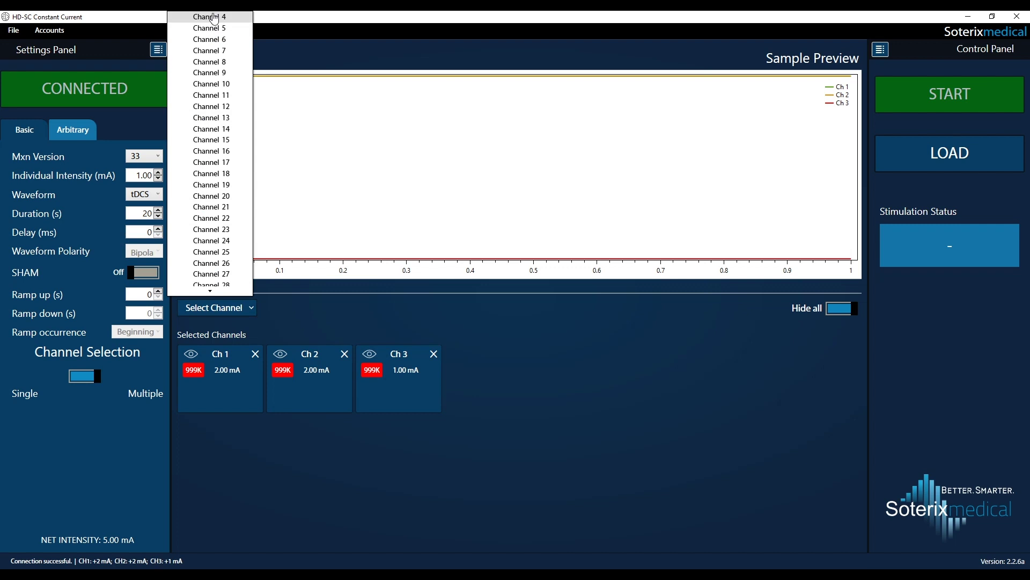
pyautogui.click(214, 18)
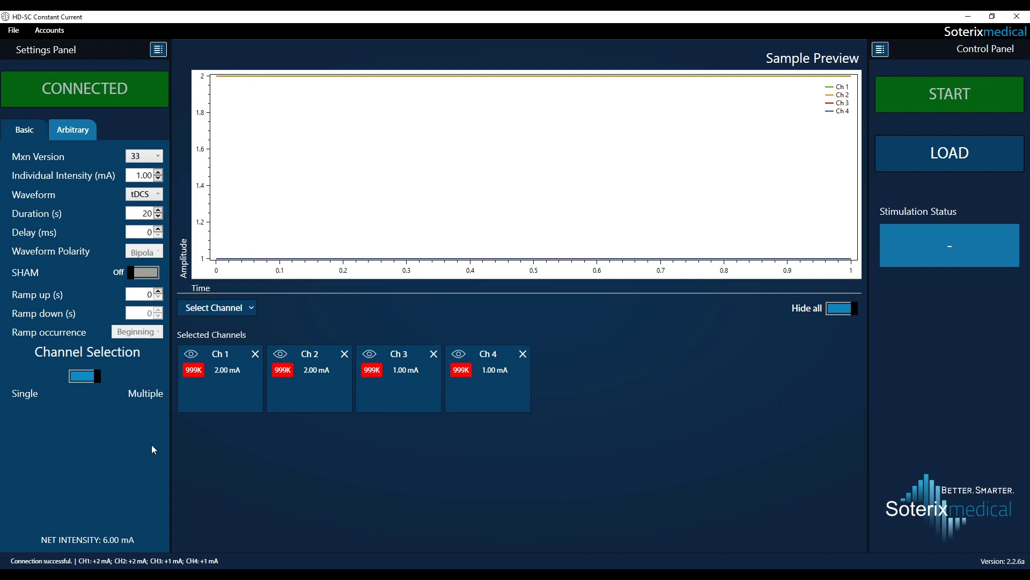
pyautogui.click(20, 34)
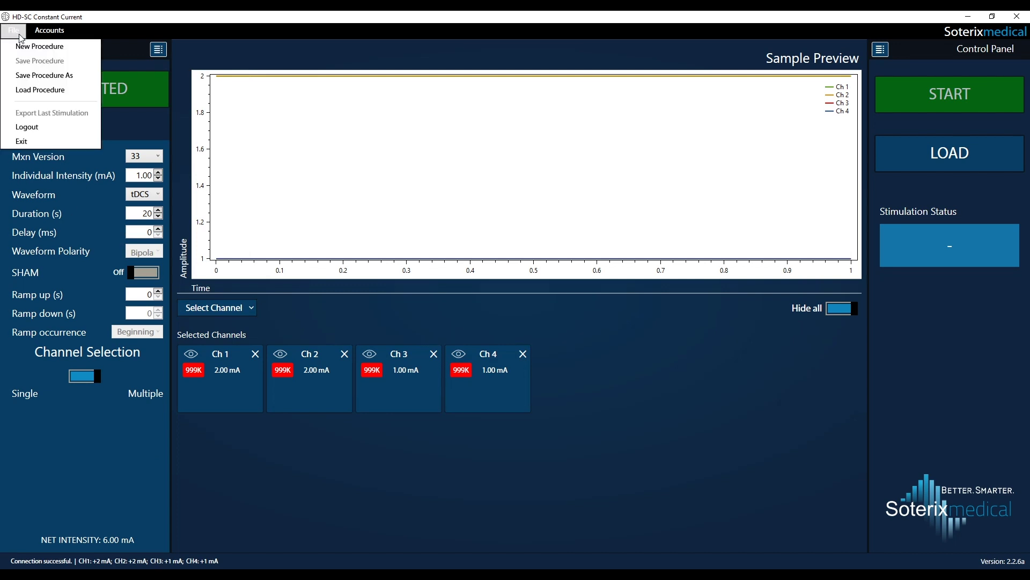
# Save the procedure as 'Stimulation condition 1', described '4 channels, use for subjects 1-10'
pyautogui.click(30, 77)
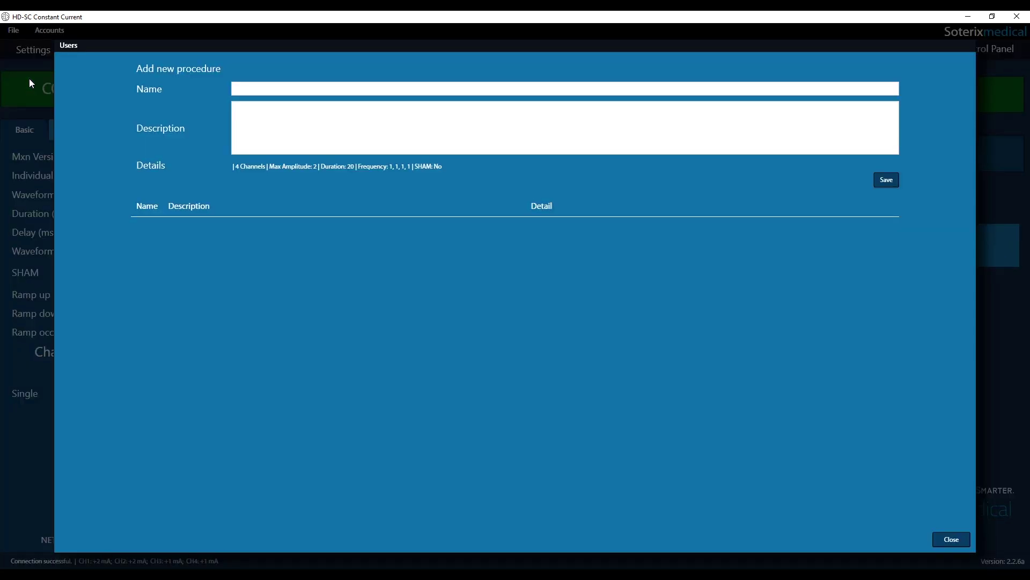
pyautogui.click(248, 87)
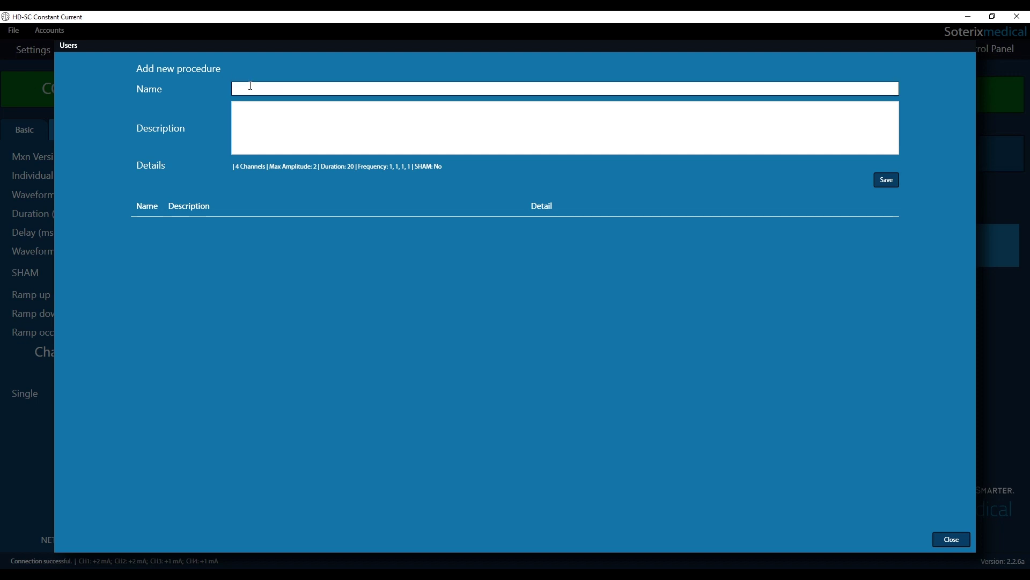
pyautogui.write('Stimulation condition 1')
pyautogui.click(253, 119)
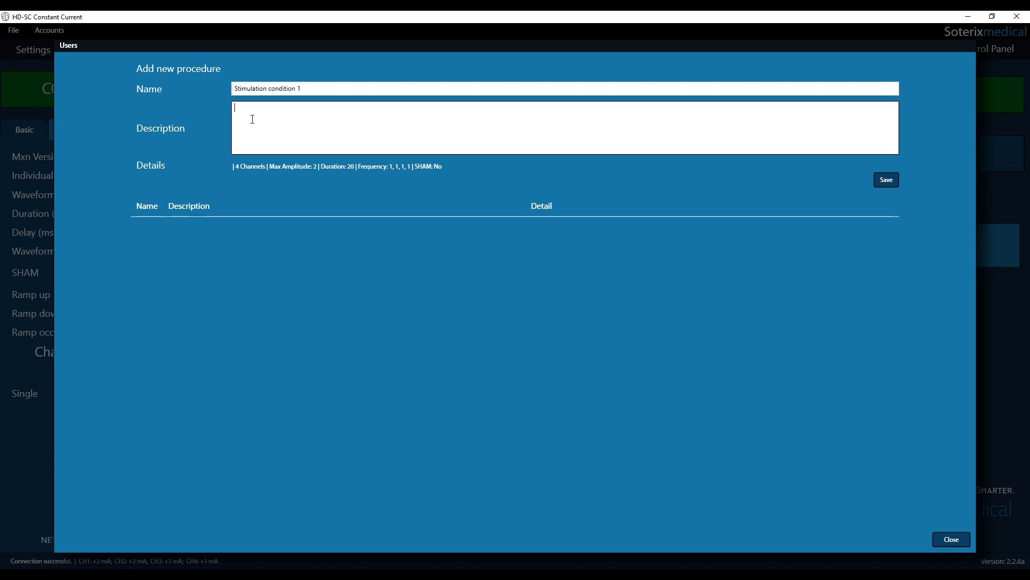
pyautogui.write('4')
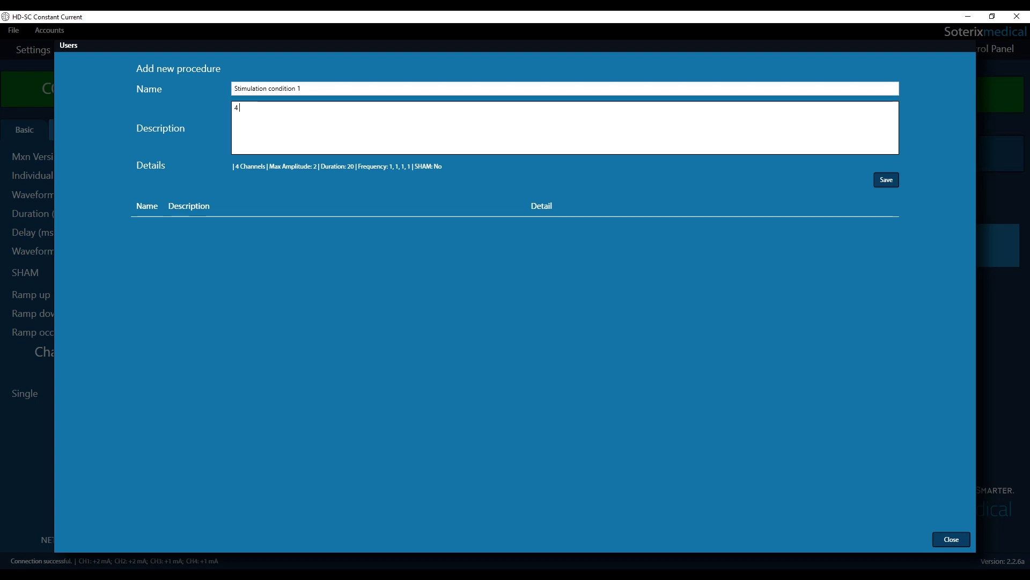
pyautogui.write(' channels, use ')
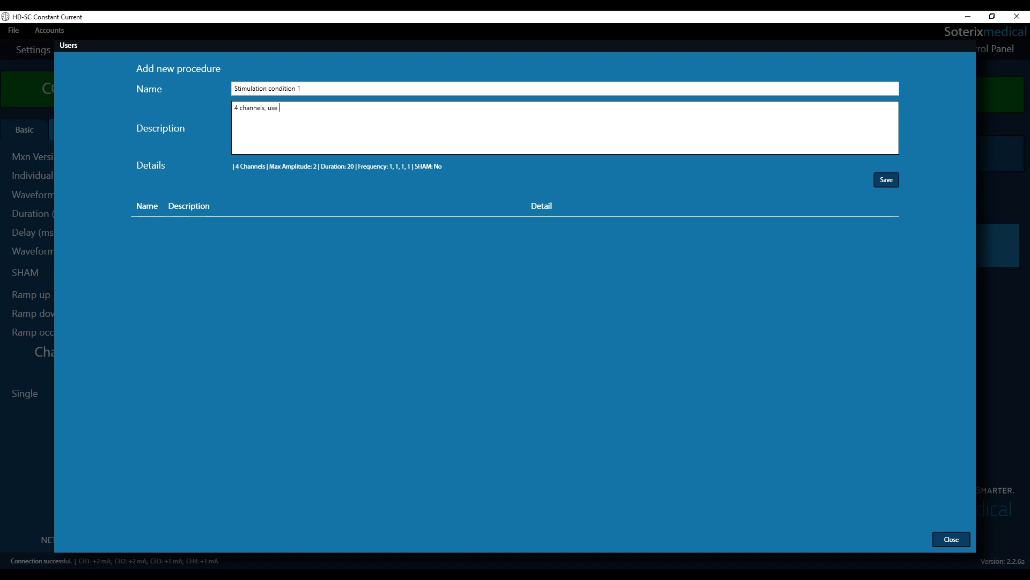
pyautogui.write('for subje')
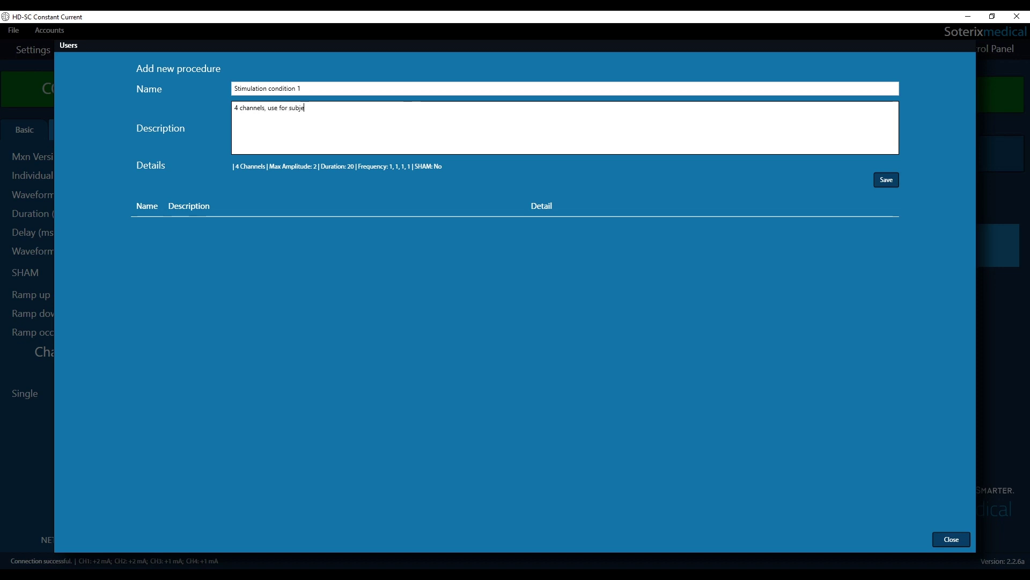
pyautogui.write('cts 1-10')
pyautogui.click(885, 180)
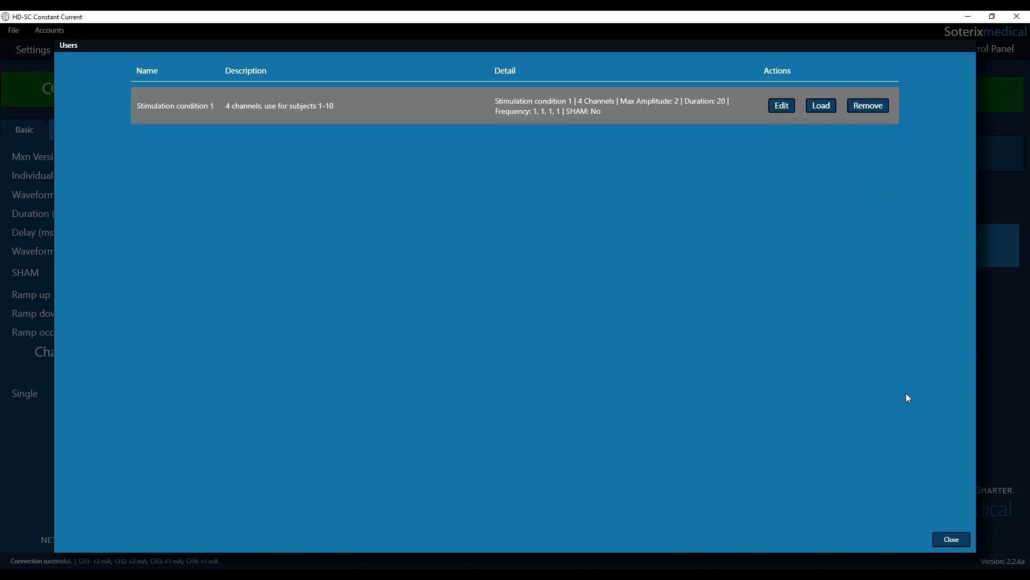
pyautogui.click(948, 541)
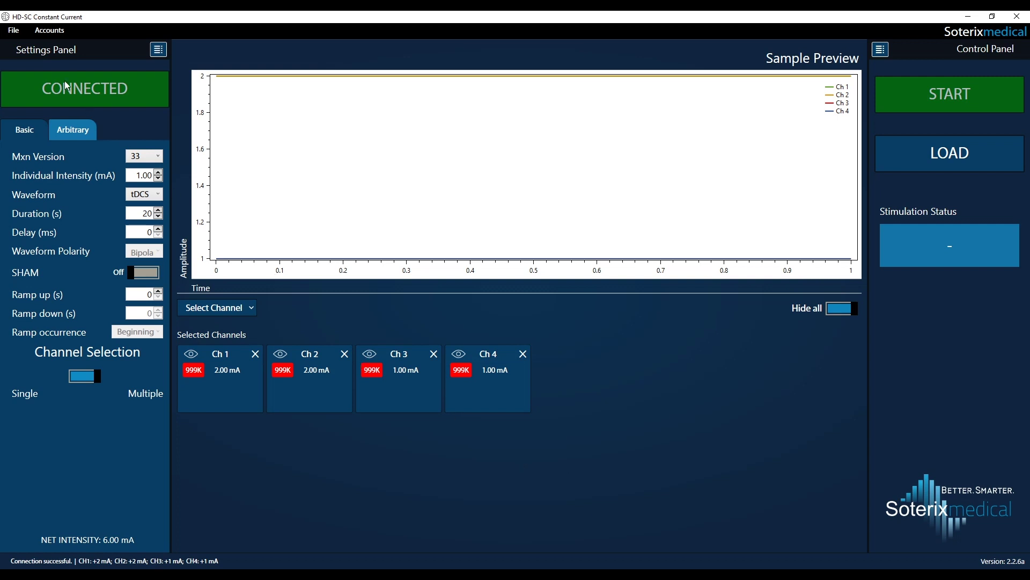
# Start a new procedure, discarding changes, and set the waveform to tACS
pyautogui.click(14, 32)
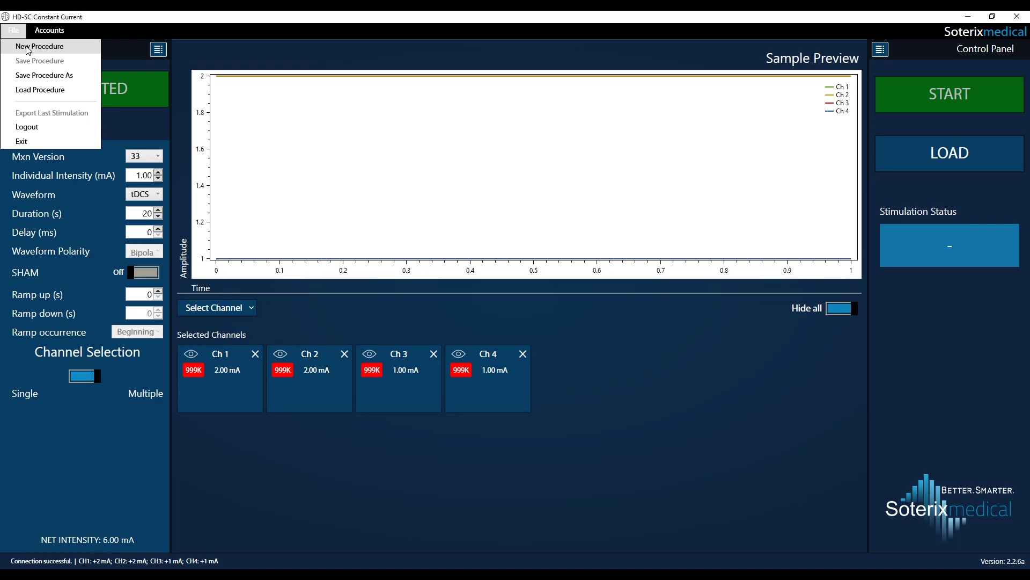
pyautogui.click(27, 47)
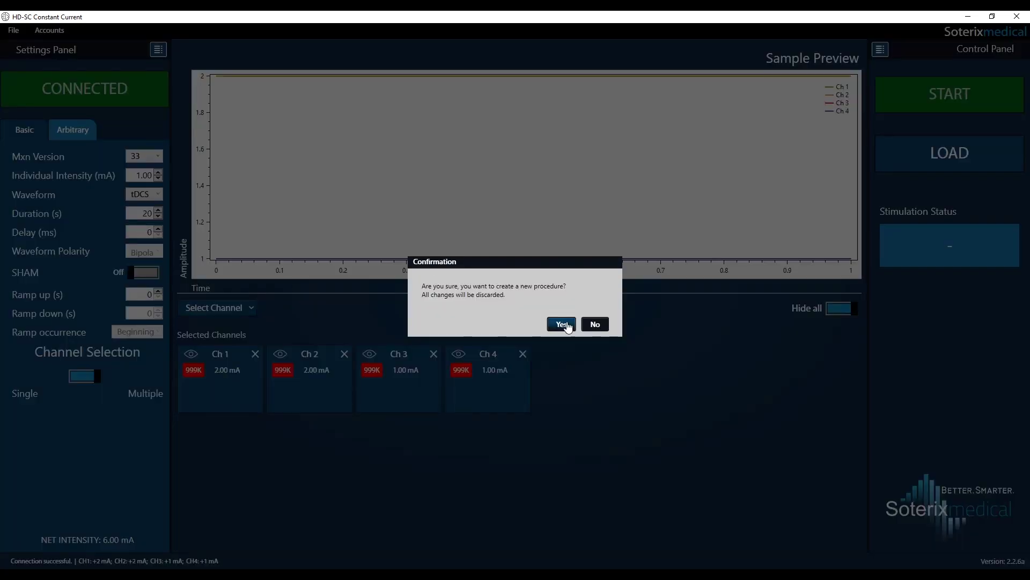
pyautogui.click(562, 325)
pyautogui.click(135, 195)
pyautogui.click(117, 220)
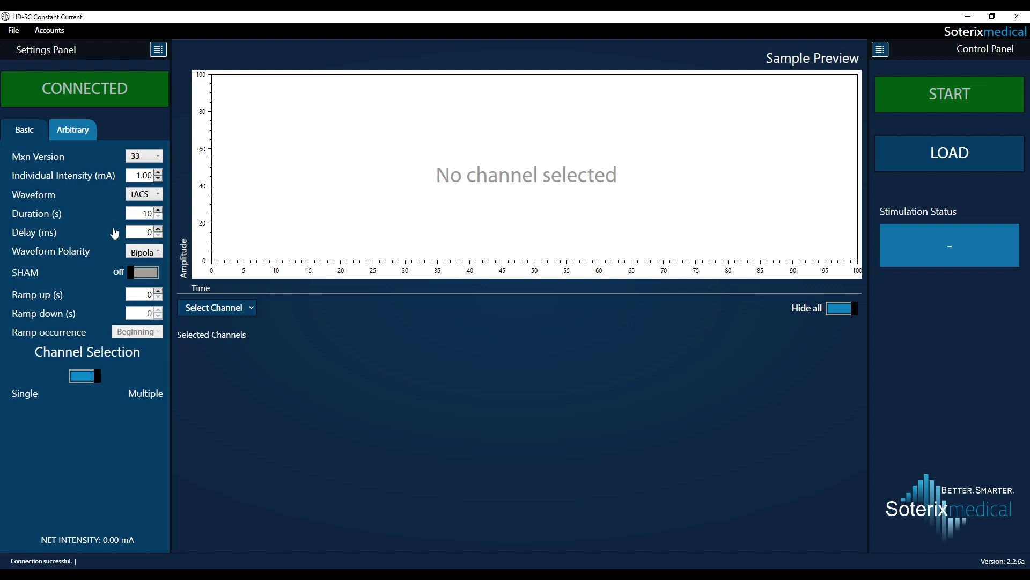
# Add Channels 1–2 at 1.00 mA and Channels 3–4 at 1.50 mA
pyautogui.click(251, 307)
pyautogui.click(232, 21)
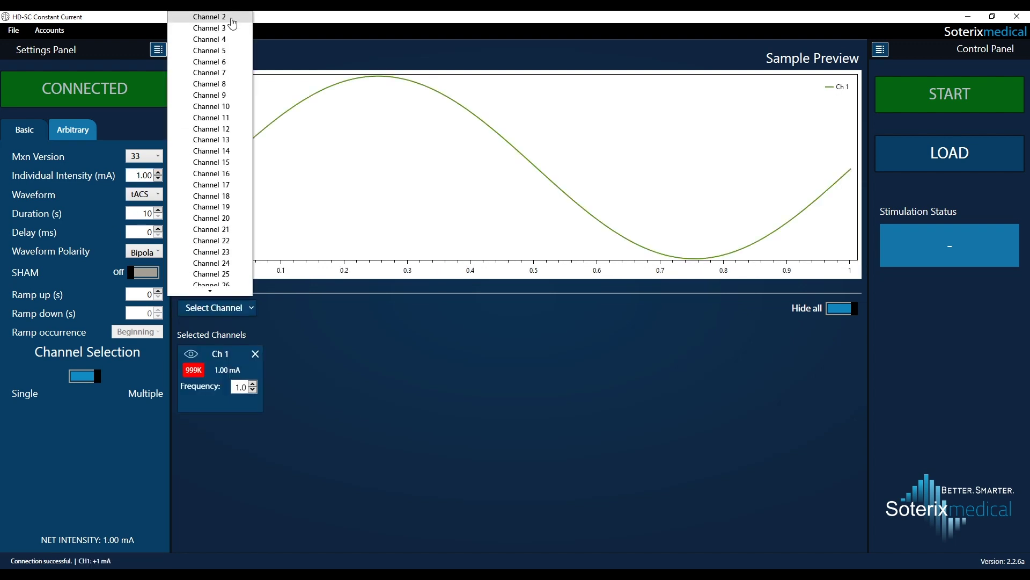
pyautogui.click(232, 21)
pyautogui.click(142, 174)
pyautogui.click(140, 175)
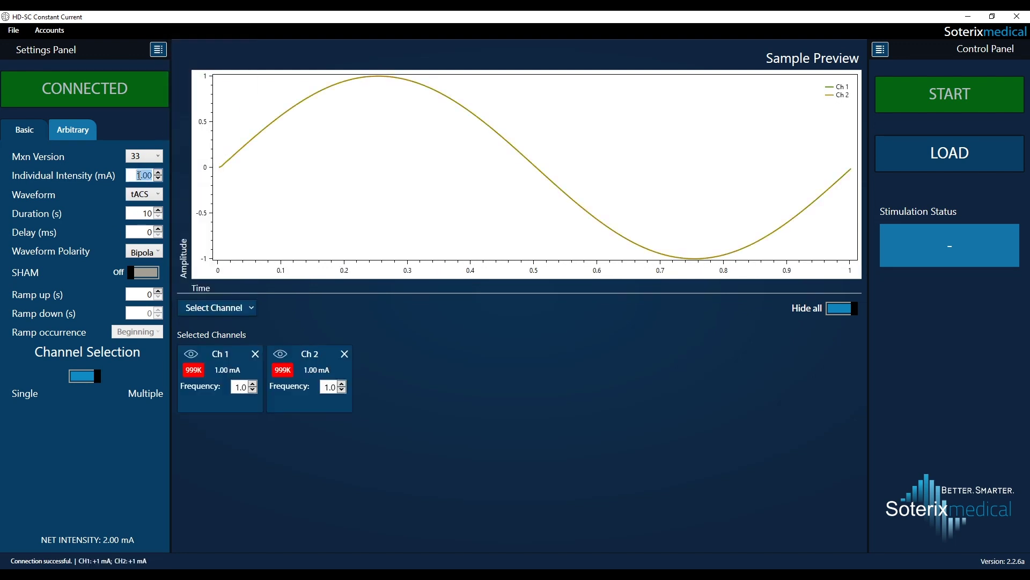
pyautogui.write('1.5')
pyautogui.click(227, 306)
pyautogui.click(230, 20)
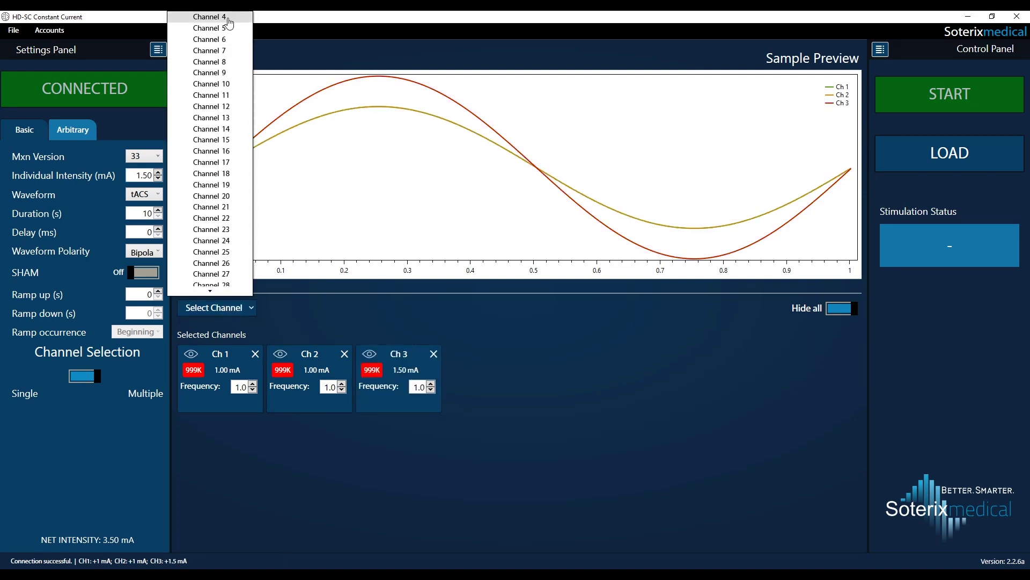
pyautogui.click(230, 21)
pyautogui.click(281, 436)
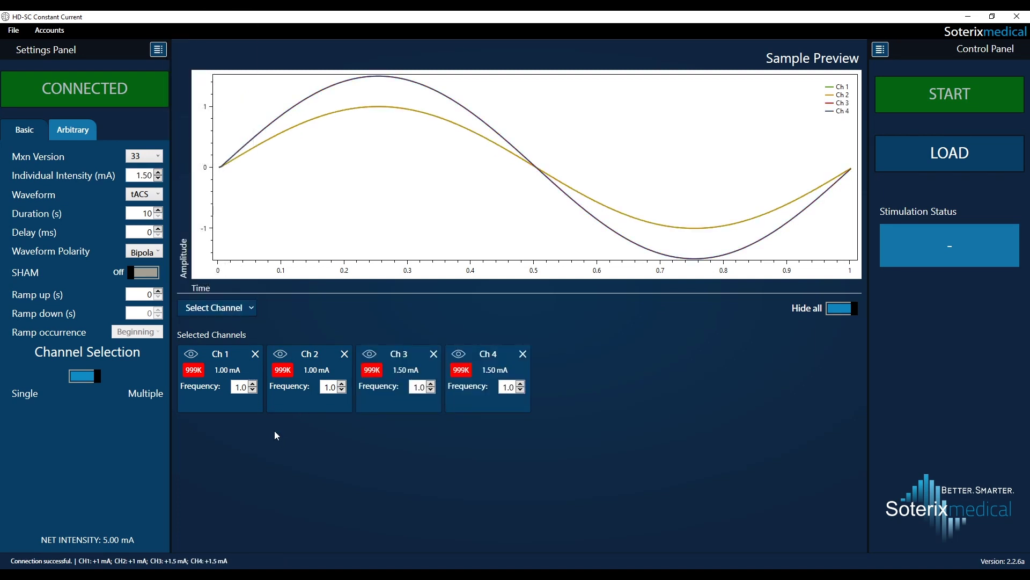
# Set Channel 1's frequency to 3.0
pyautogui.doubleClick(239, 385)
pyautogui.write('3')
pyautogui.press('Return')
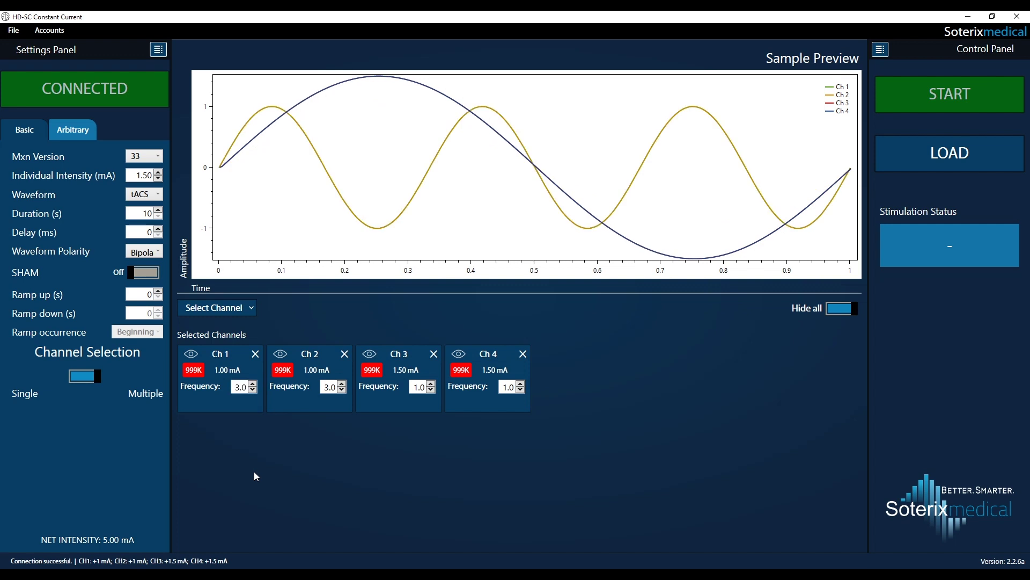
# Save the tACS setup as 'Stimulation condition 2', described '4 channels, use for subjects 11-20', and request a new procedure
pyautogui.click(15, 32)
pyautogui.click(39, 46)
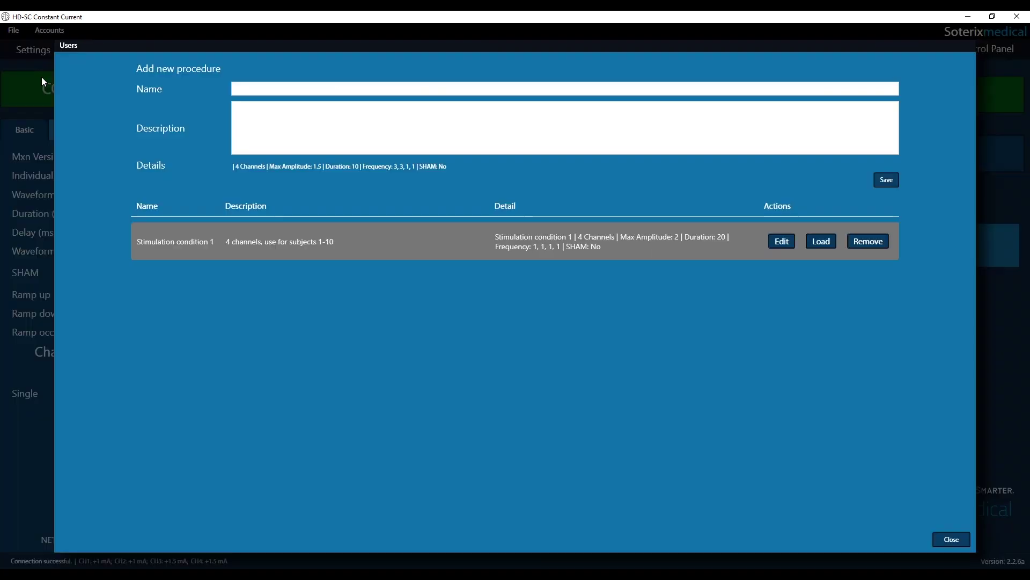
pyautogui.click(258, 88)
pyautogui.write('Stimulation condition 2')
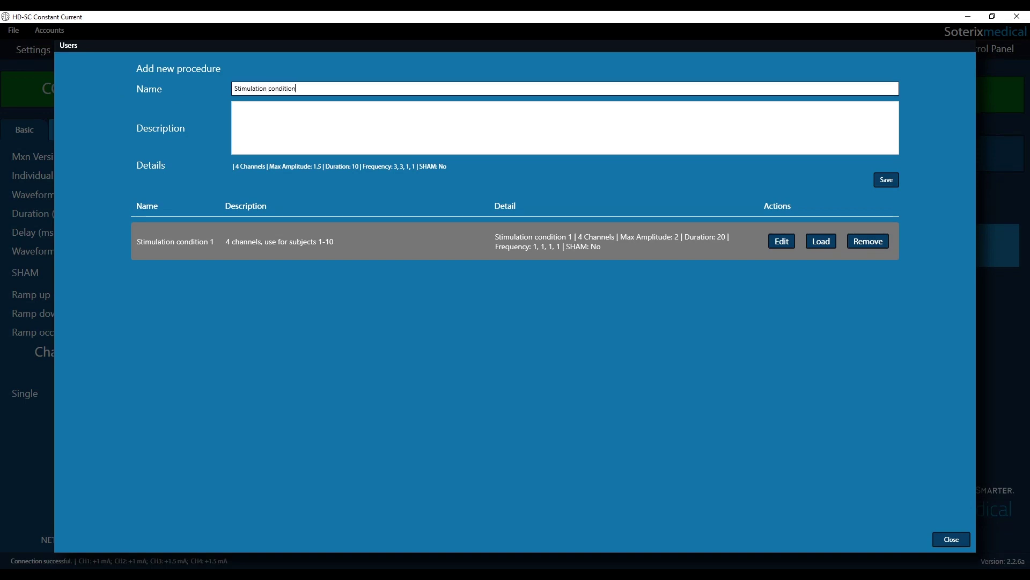
pyautogui.click(290, 129)
pyautogui.write('4 channels, u')
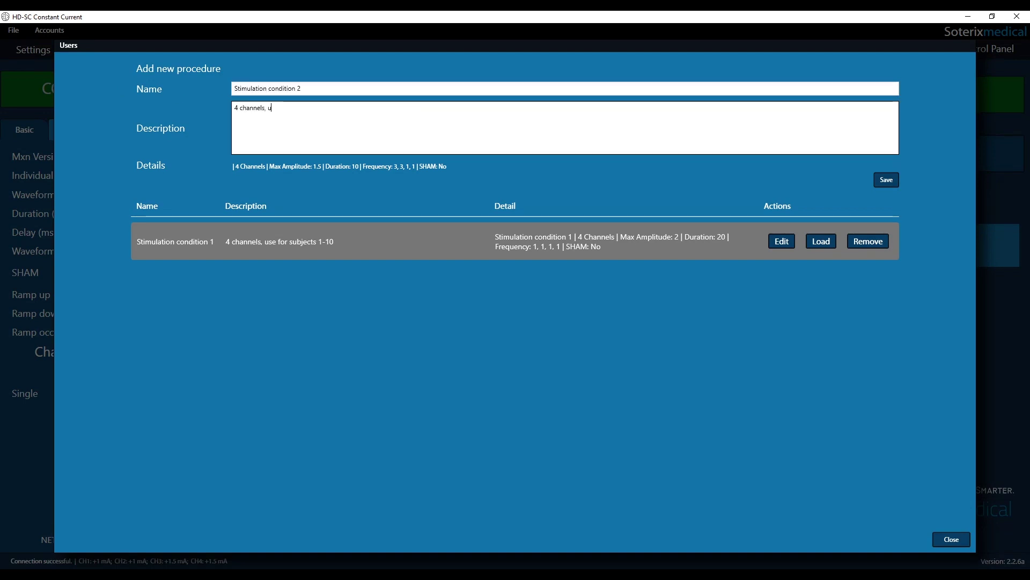
pyautogui.write('se for subjects 11-20')
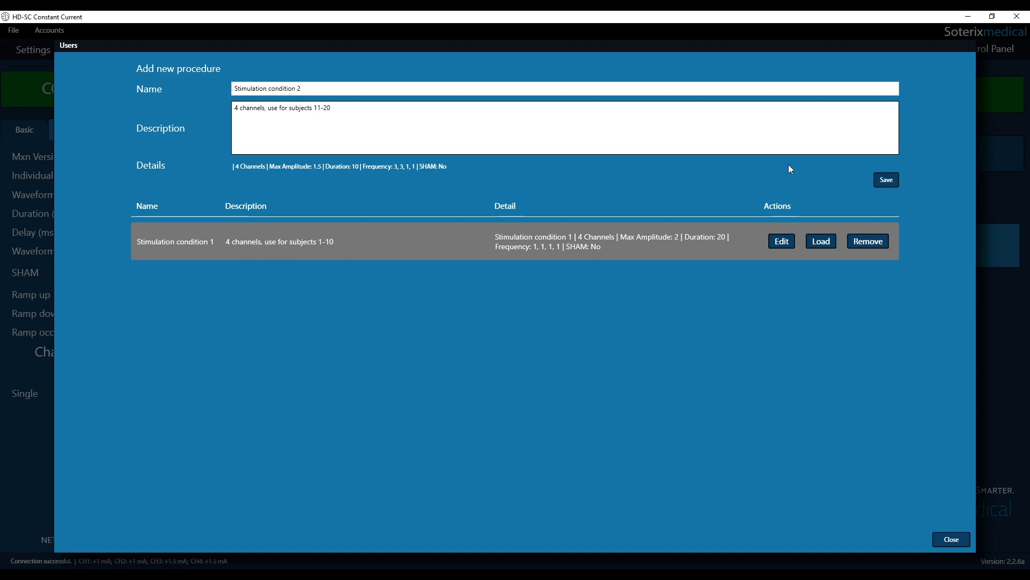
pyautogui.click(886, 180)
pyautogui.click(952, 539)
pyautogui.click(13, 30)
pyautogui.click(40, 46)
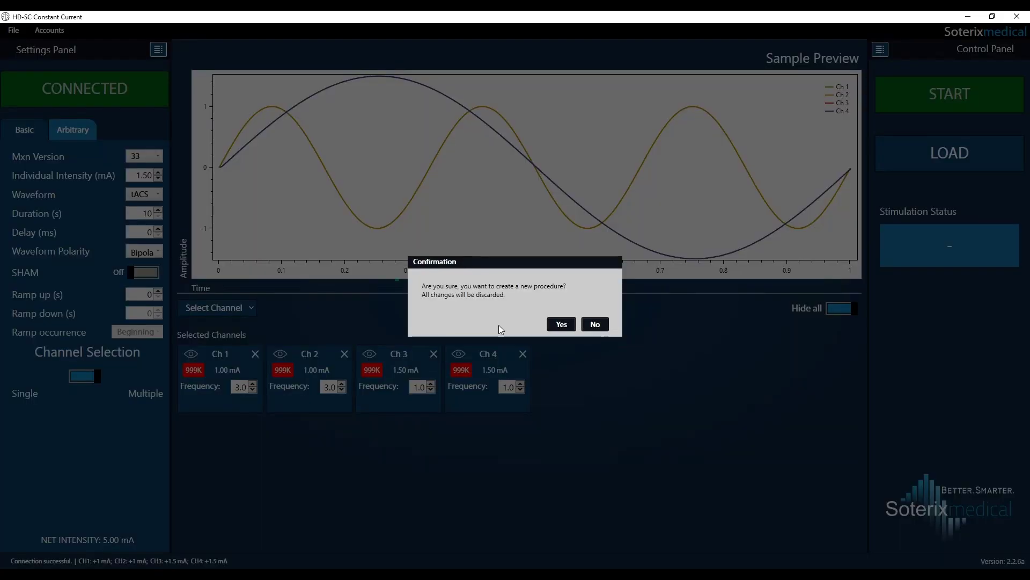
# Confirm the new procedure, turn SHAM on, and add Channels 1–4
pyautogui.click(560, 325)
pyautogui.click(146, 194)
pyautogui.click(89, 207)
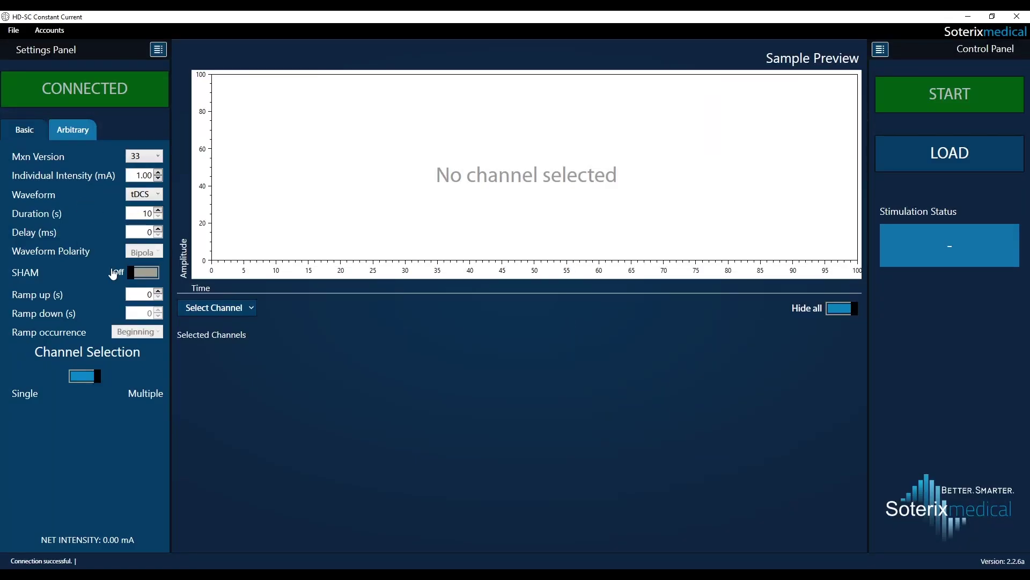
pyautogui.click(144, 272)
pyautogui.click(215, 307)
pyautogui.click(225, 21)
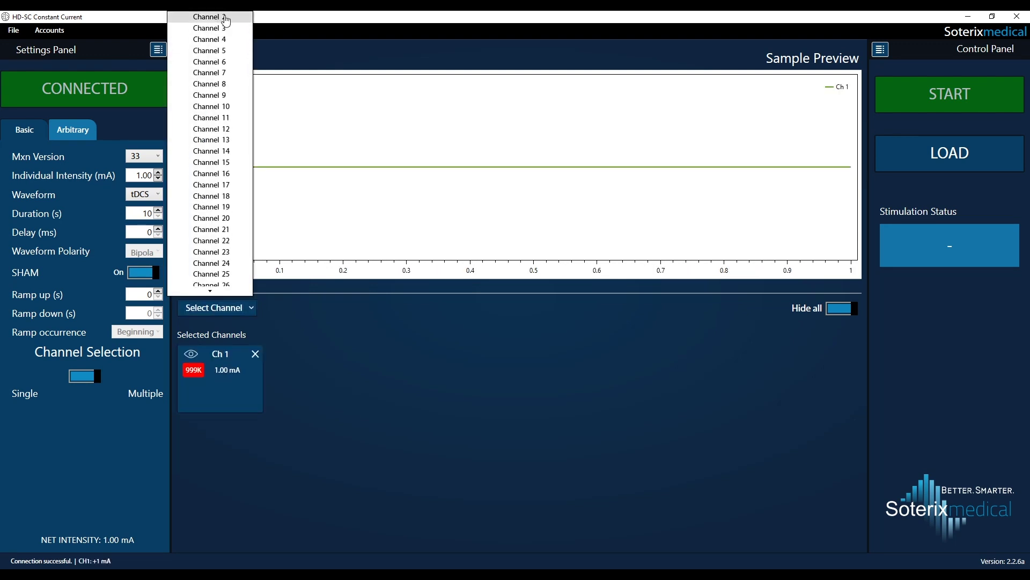
pyautogui.click(224, 21)
pyautogui.click(225, 21)
pyautogui.click(225, 22)
pyautogui.click(227, 449)
# Save it as 'Stimulation condition 3', described '4 channels, use for subjects 21-30'
pyautogui.click(13, 30)
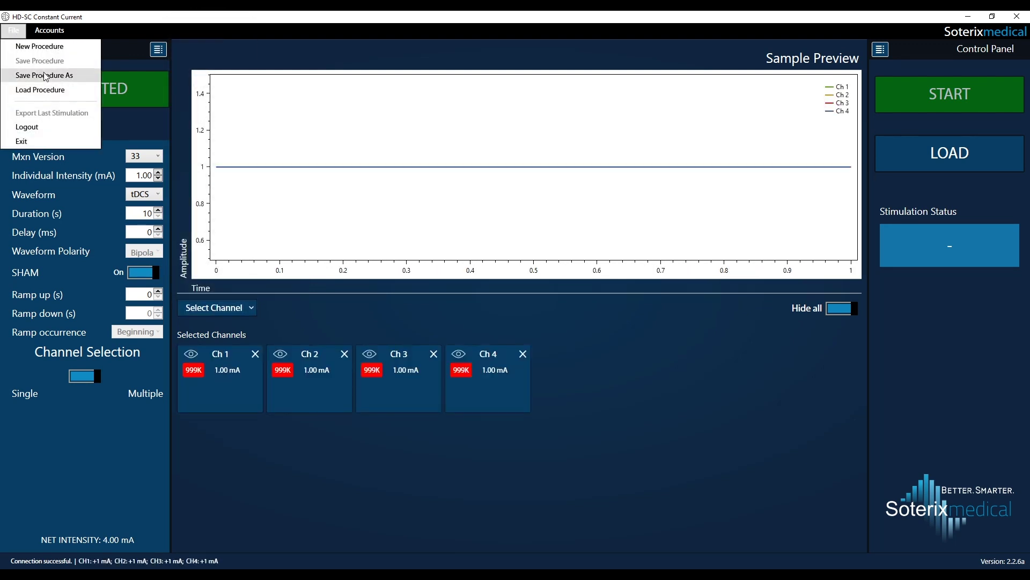
pyautogui.click(43, 74)
pyautogui.write('Stimulation condition 3')
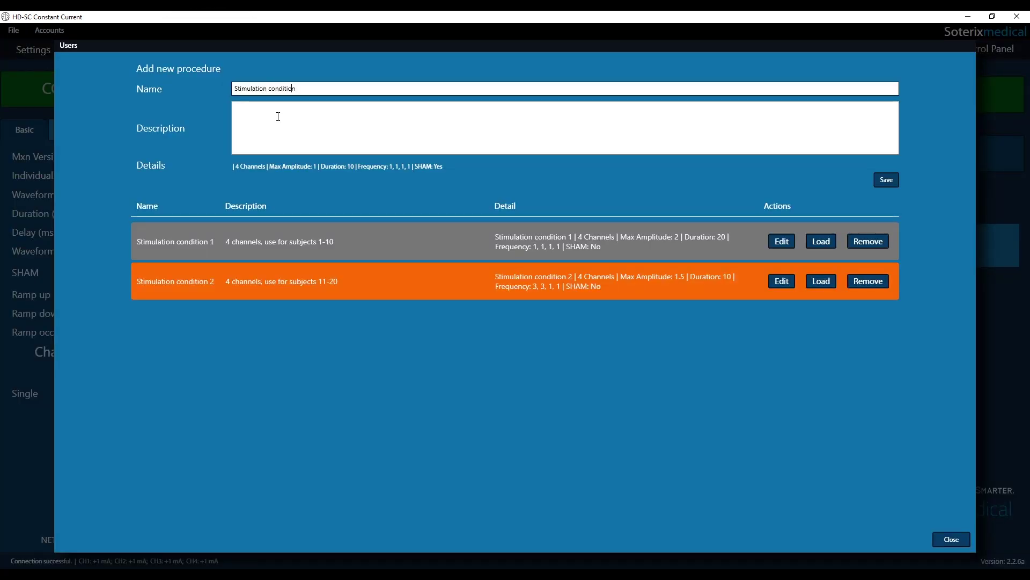
pyautogui.click(278, 117)
pyautogui.write('4 channels, us')
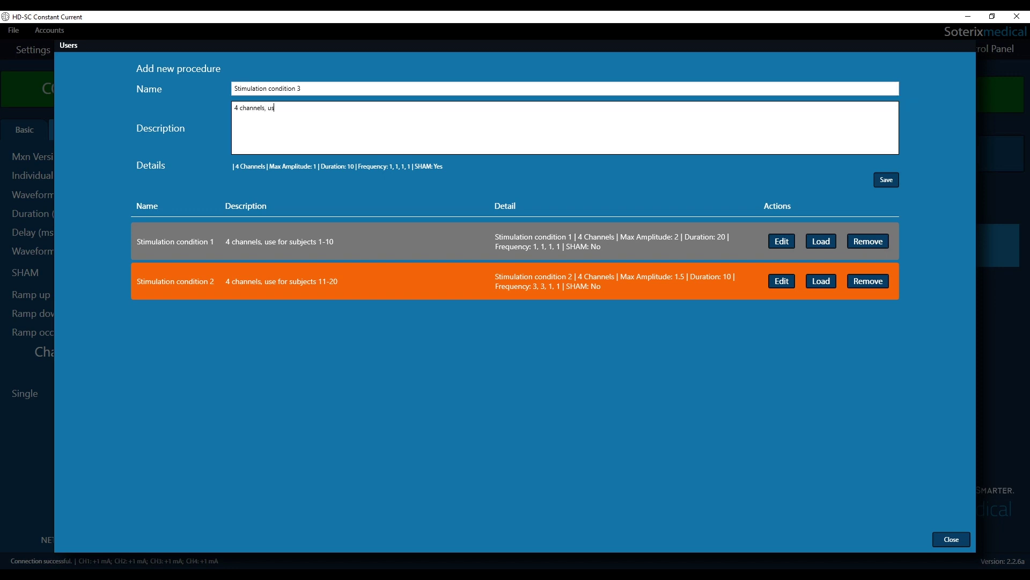
pyautogui.write('e for subjects 21-30')
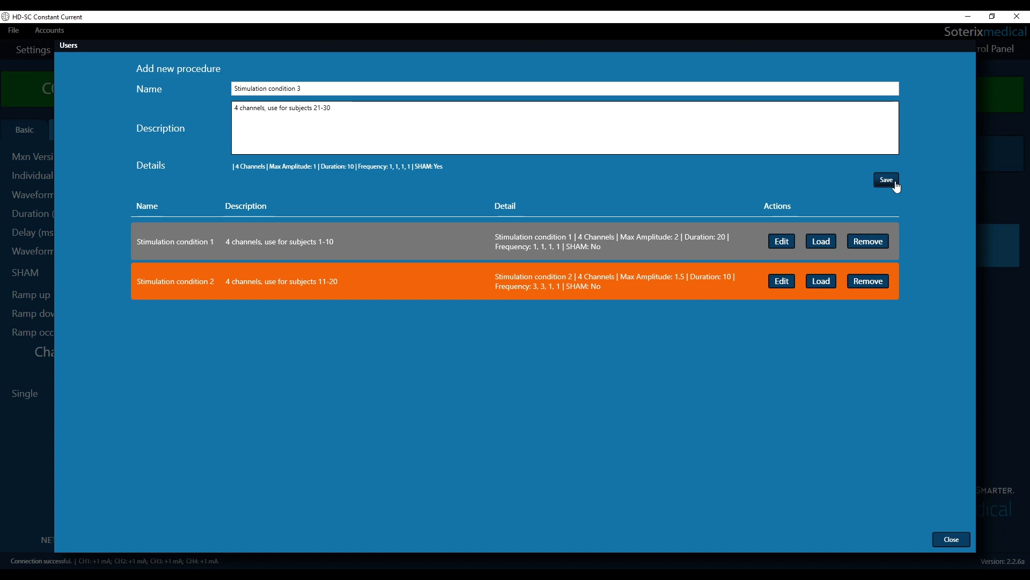
pyautogui.click(895, 182)
pyautogui.click(951, 539)
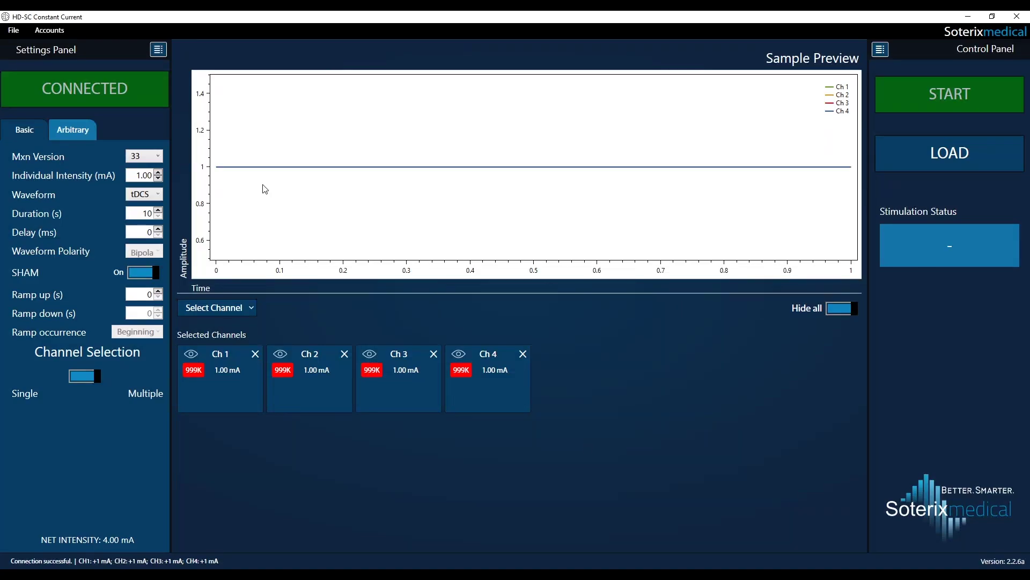
# Start a new blank procedure, discarding the current setup
pyautogui.click(13, 30)
pyautogui.click(16, 46)
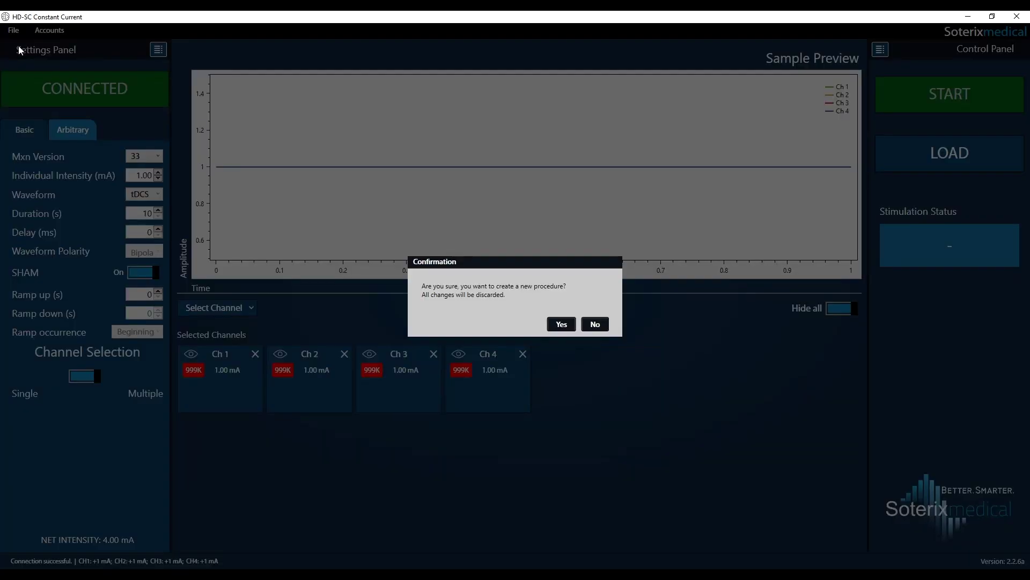
pyautogui.click(559, 325)
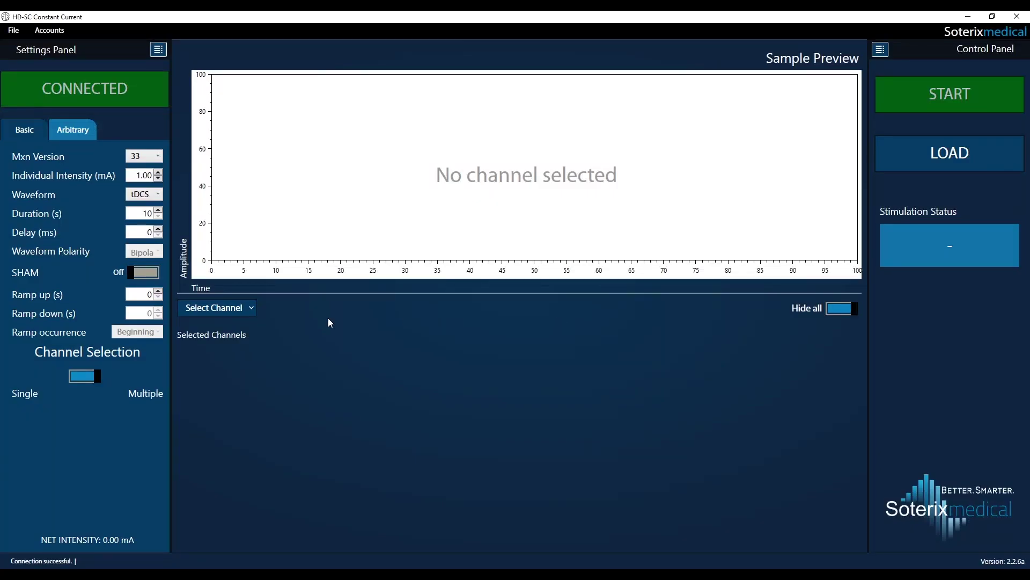
# In Arbitrary mode, load AM.txt into Channel 1 and Sine.txt into Channel 3
pyautogui.click(84, 136)
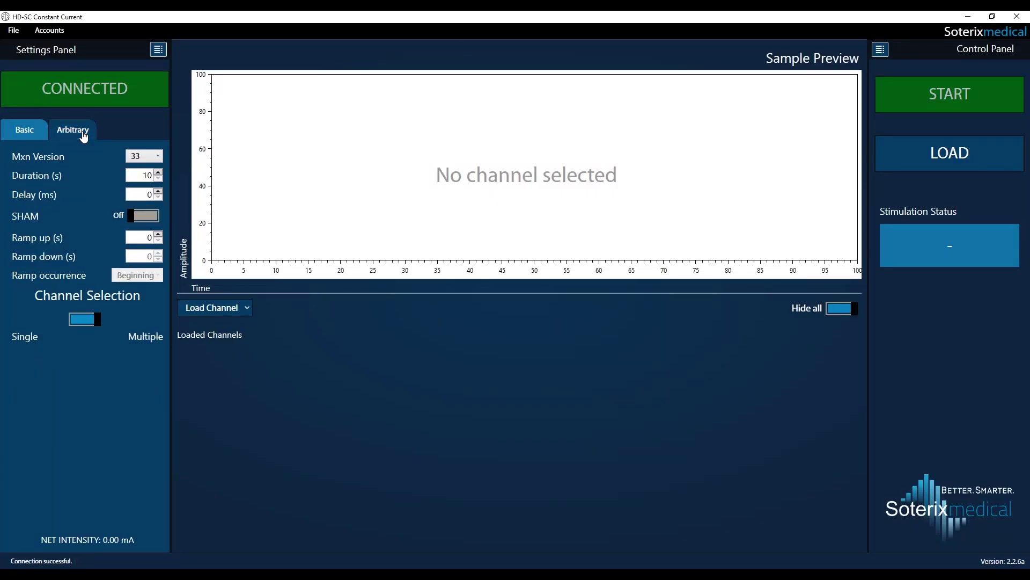
pyautogui.click(234, 314)
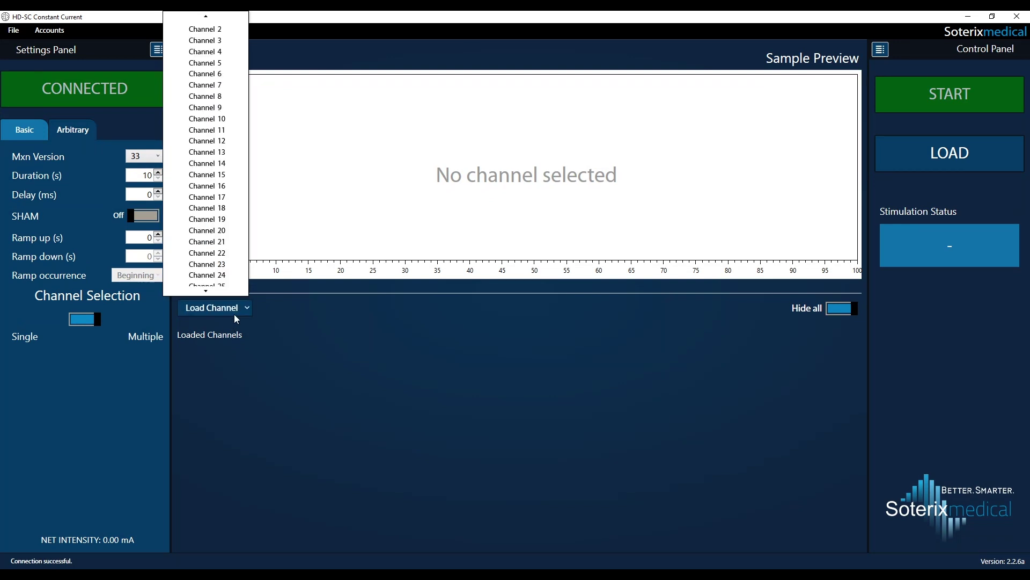
pyautogui.click(234, 313)
pyautogui.click(229, 312)
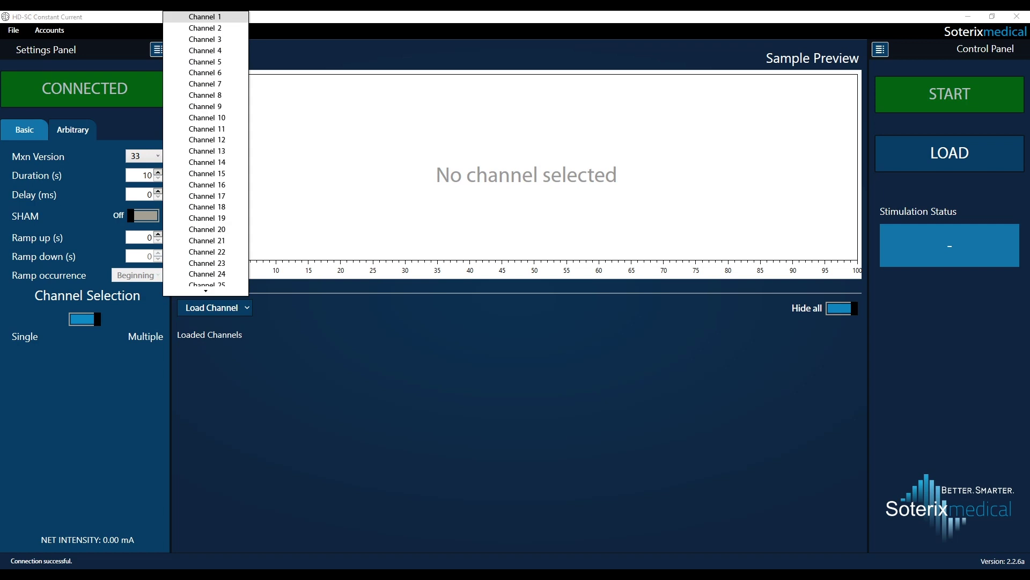
pyautogui.click(217, 19)
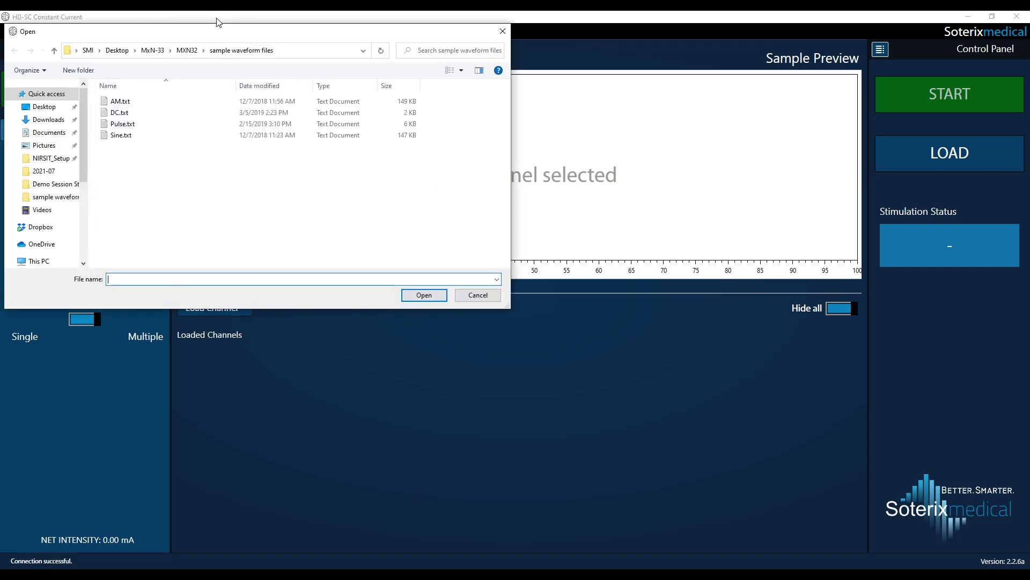
pyautogui.doubleClick(137, 102)
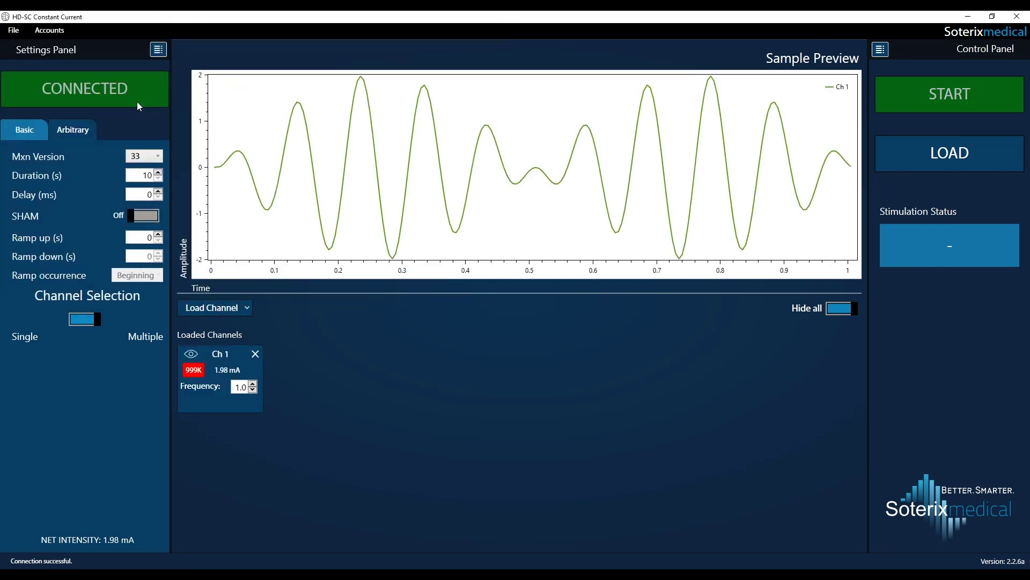
pyautogui.click(236, 306)
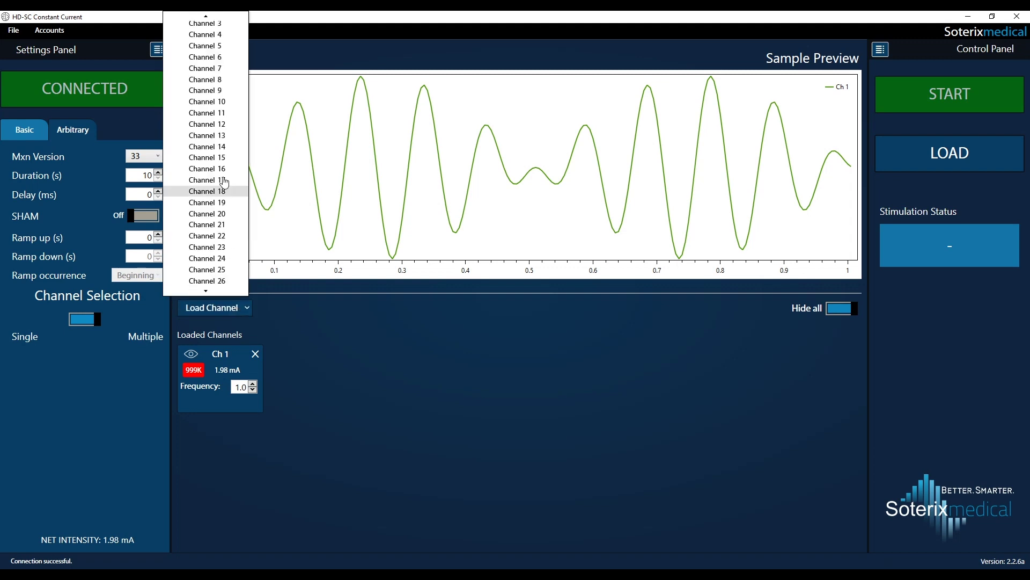
pyautogui.click(225, 27)
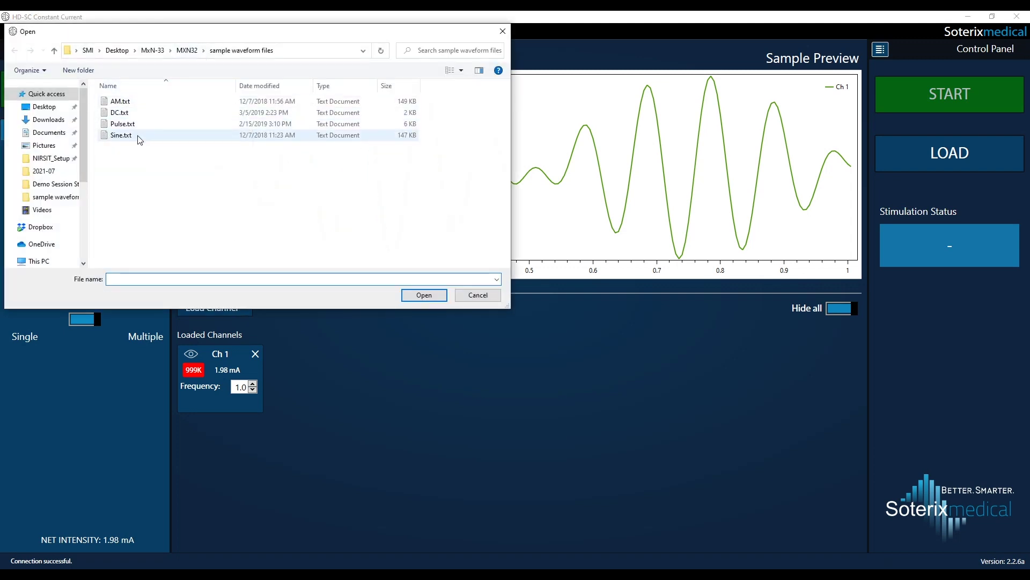
pyautogui.doubleClick(138, 135)
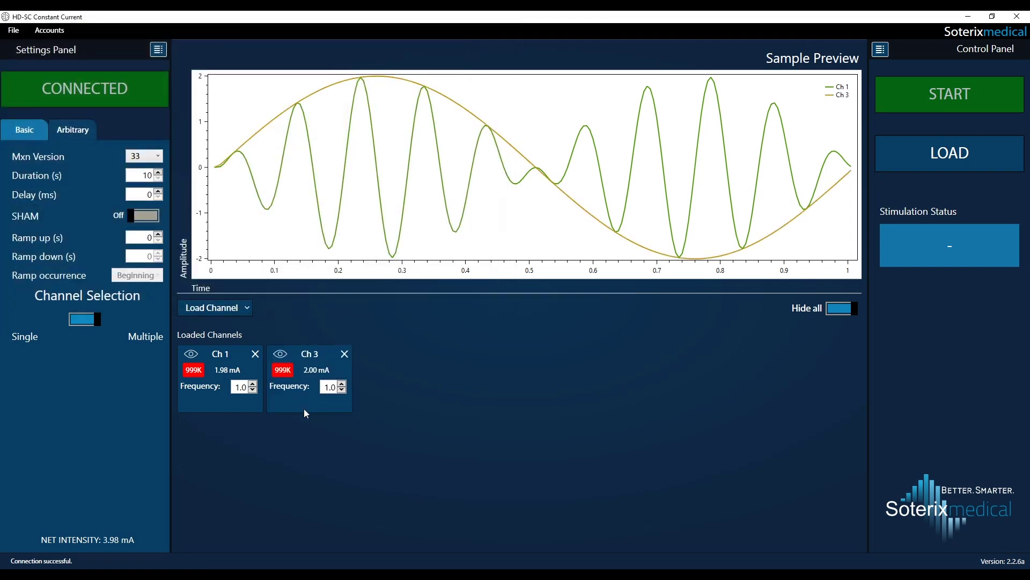
# Set the frequency to 2.0
pyautogui.click(238, 387)
pyautogui.write('2')
pyautogui.press('Return')
pyautogui.click(13, 30)
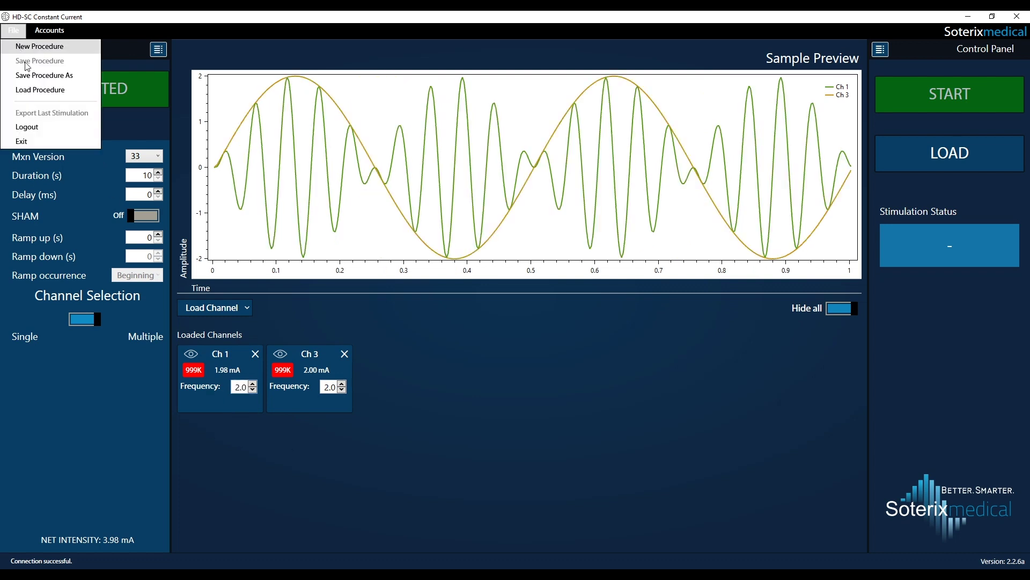
# Save the arbitrary setup as 'Stimulation condition 4', described '2 channels, use for subjects 31-40'
pyautogui.click(32, 43)
pyautogui.click(271, 88)
pyautogui.write('Stimulation condition 4')
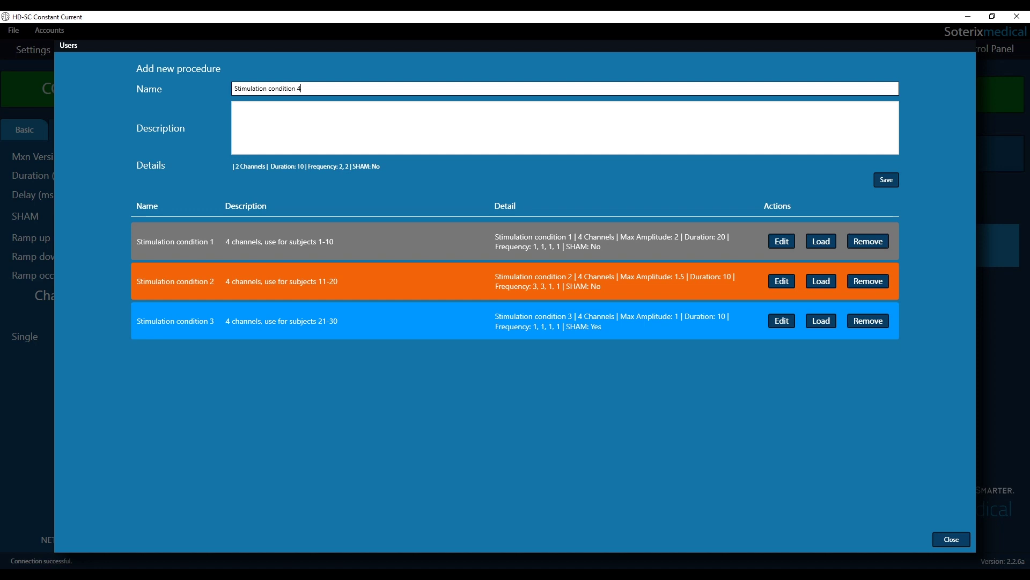
pyautogui.click(265, 113)
pyautogui.write('2 channel')
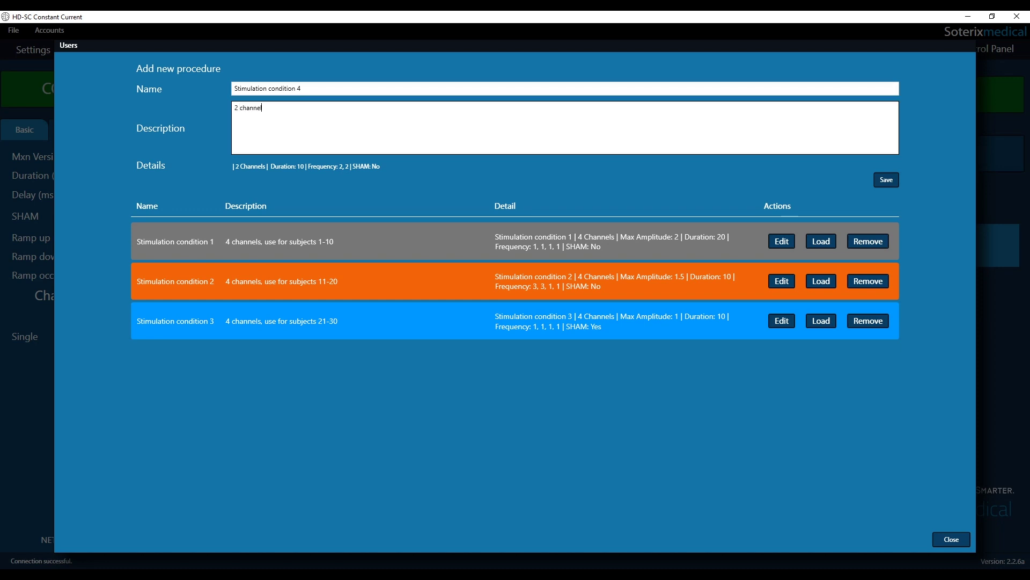
pyautogui.write('s, use for subjects 31-40')
pyautogui.click(886, 180)
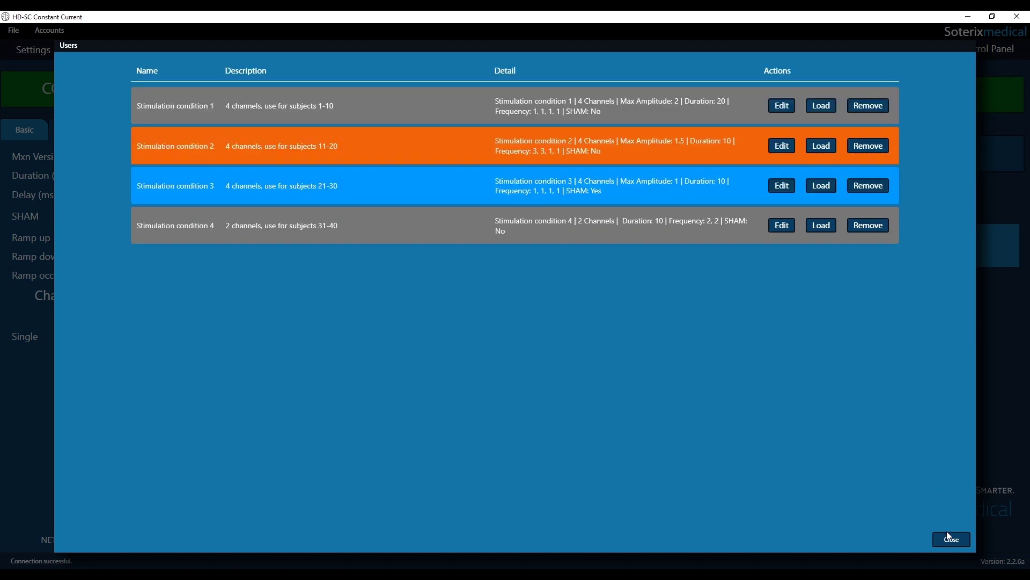
pyautogui.click(951, 540)
pyautogui.click(15, 30)
pyautogui.click(15, 30)
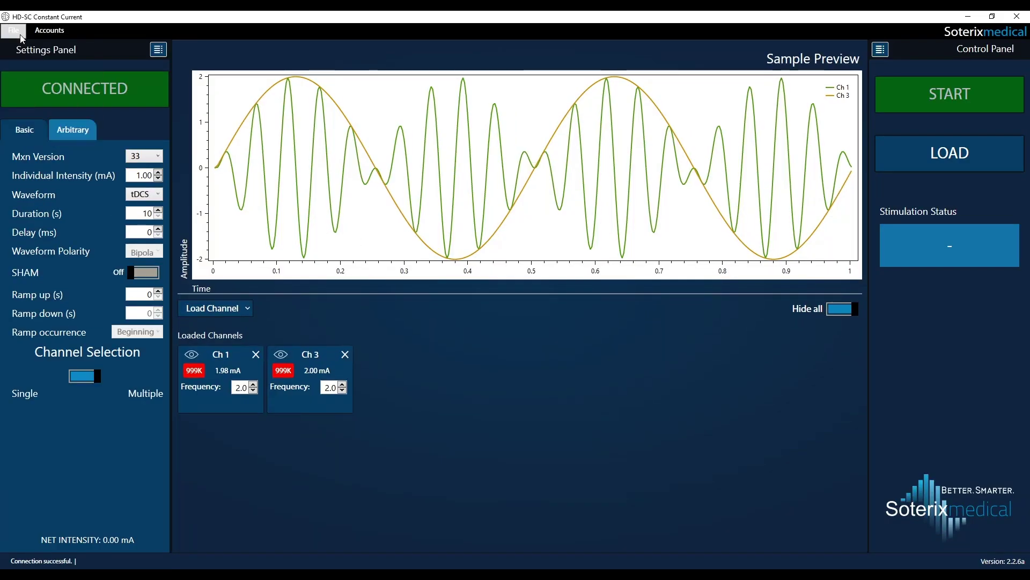
pyautogui.click(15, 31)
# Load 'Stimulation condition 1' from the saved procedures, then re-save its details
pyautogui.click(43, 89)
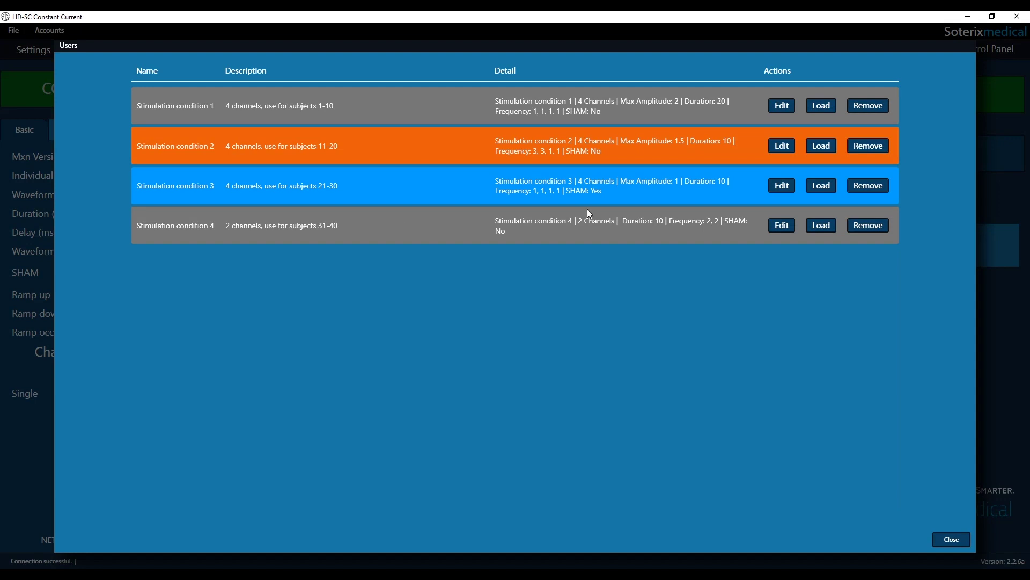
pyautogui.click(816, 107)
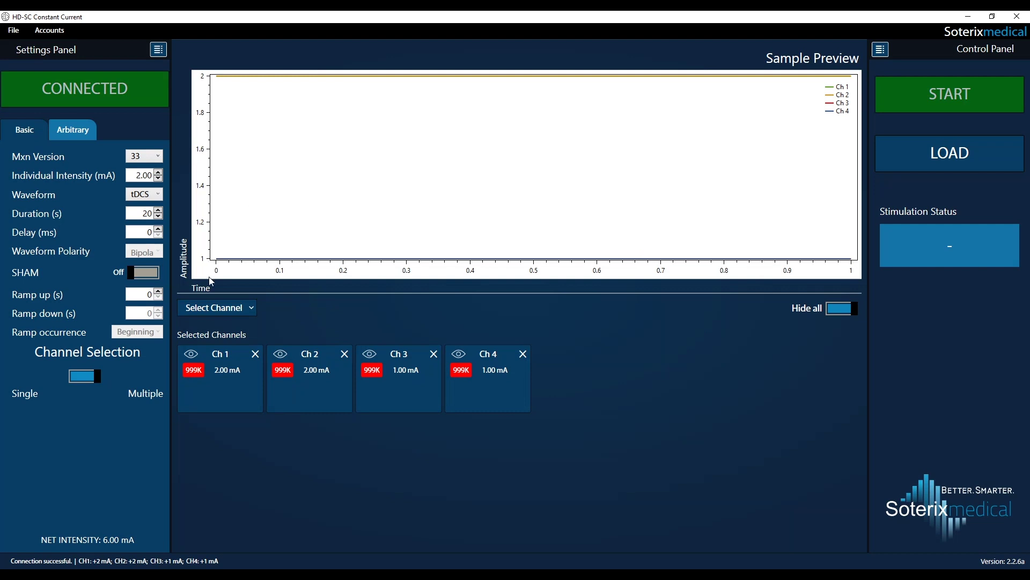
pyautogui.click(15, 31)
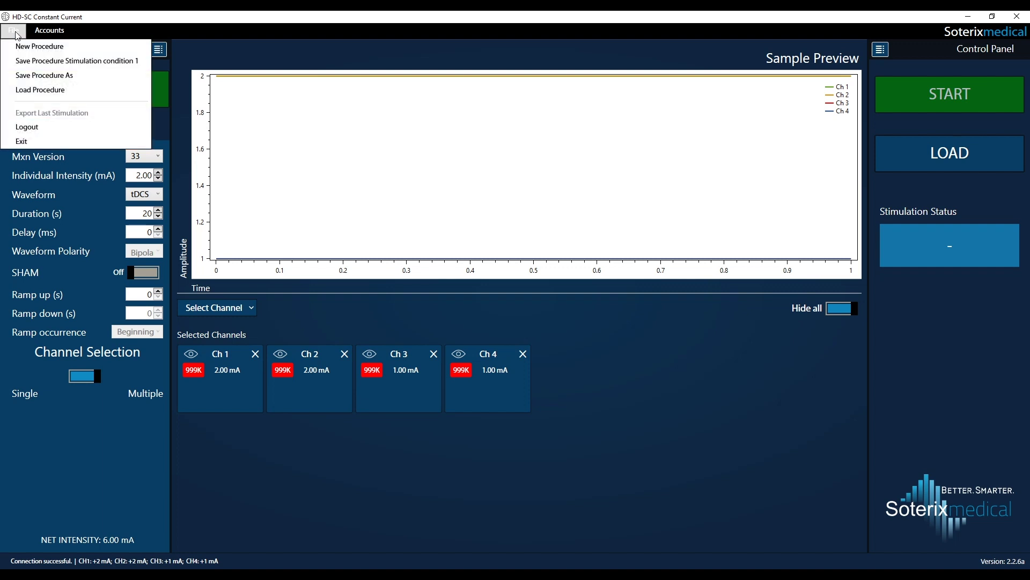
pyautogui.click(41, 90)
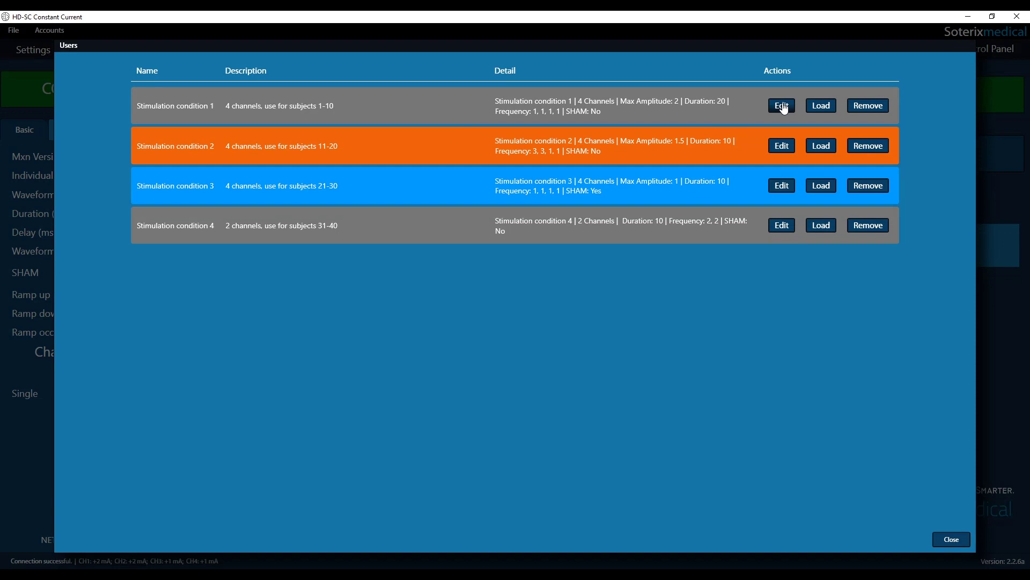
pyautogui.click(782, 106)
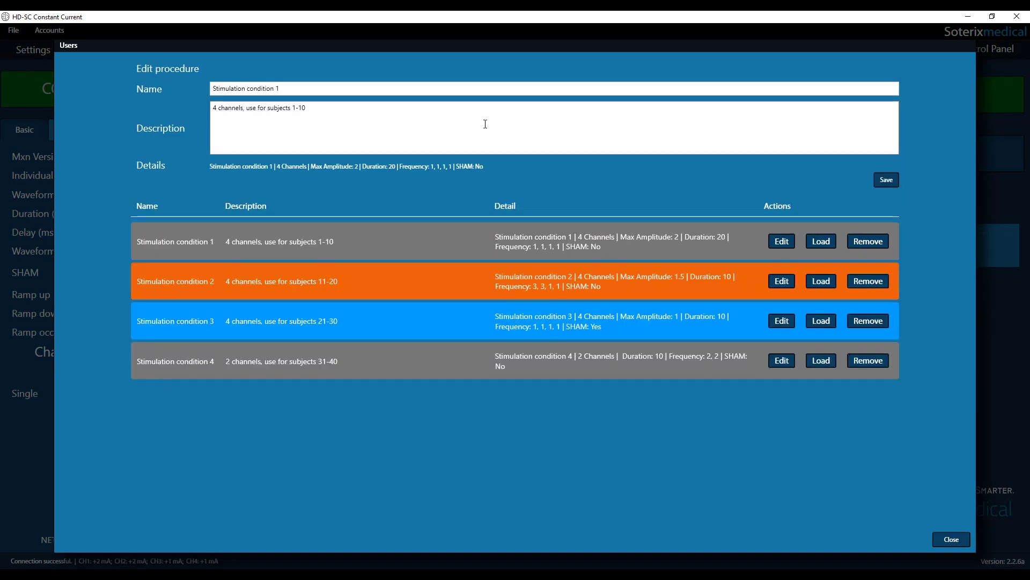
pyautogui.click(886, 182)
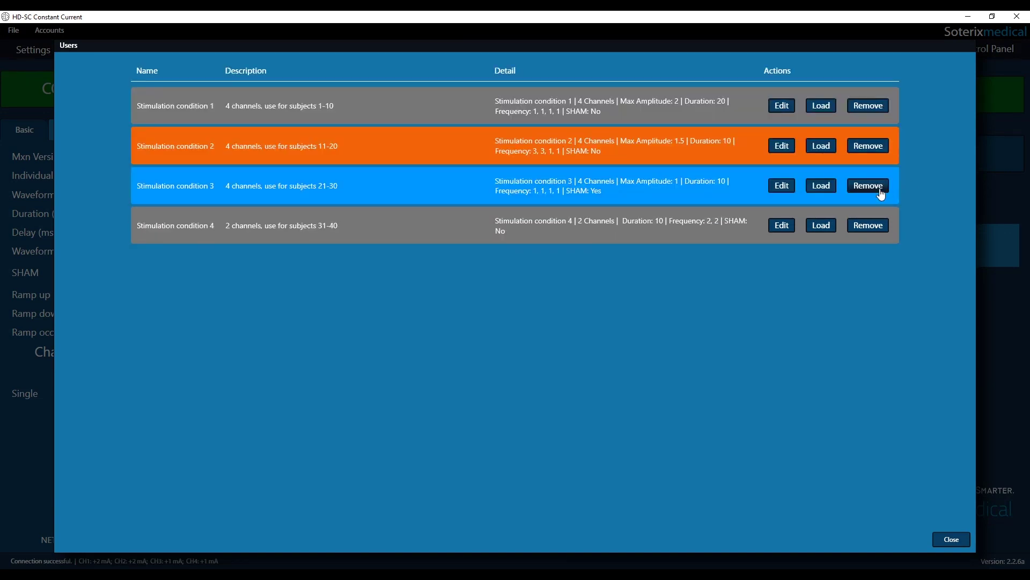
pyautogui.click(945, 539)
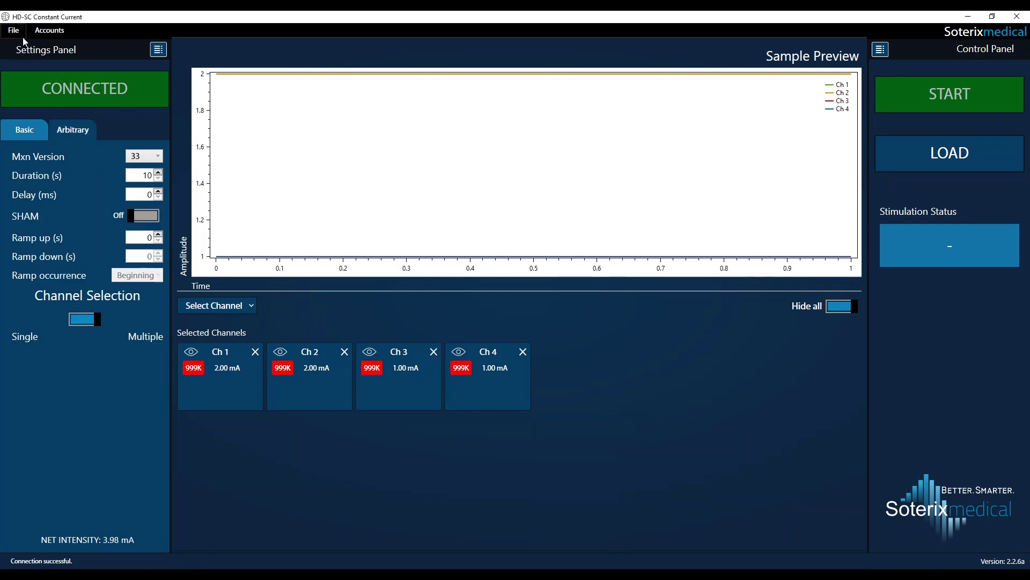
# Log out via File > Logout and sign back in with the operator account and its password
pyautogui.click(18, 32)
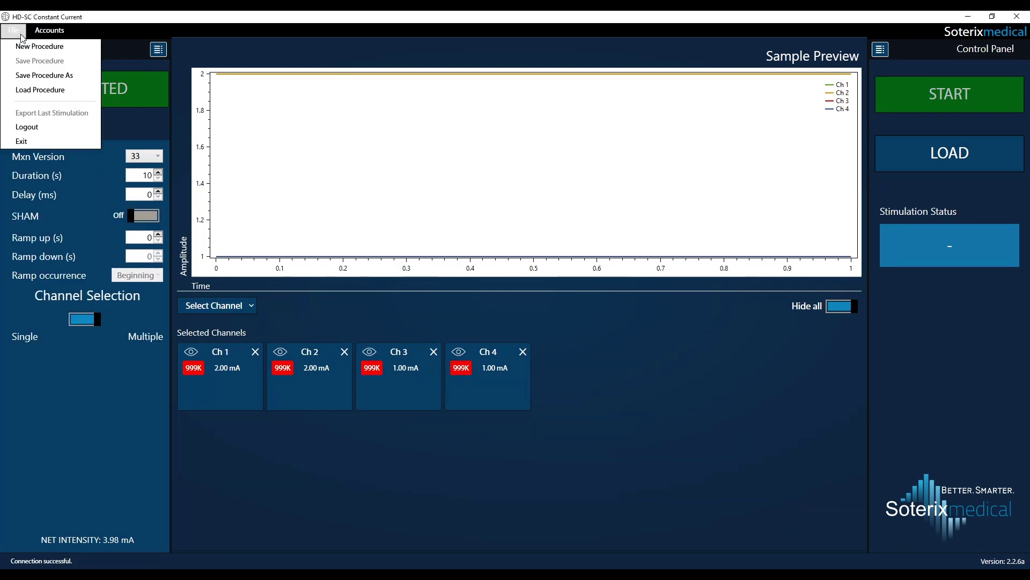
pyautogui.click(32, 125)
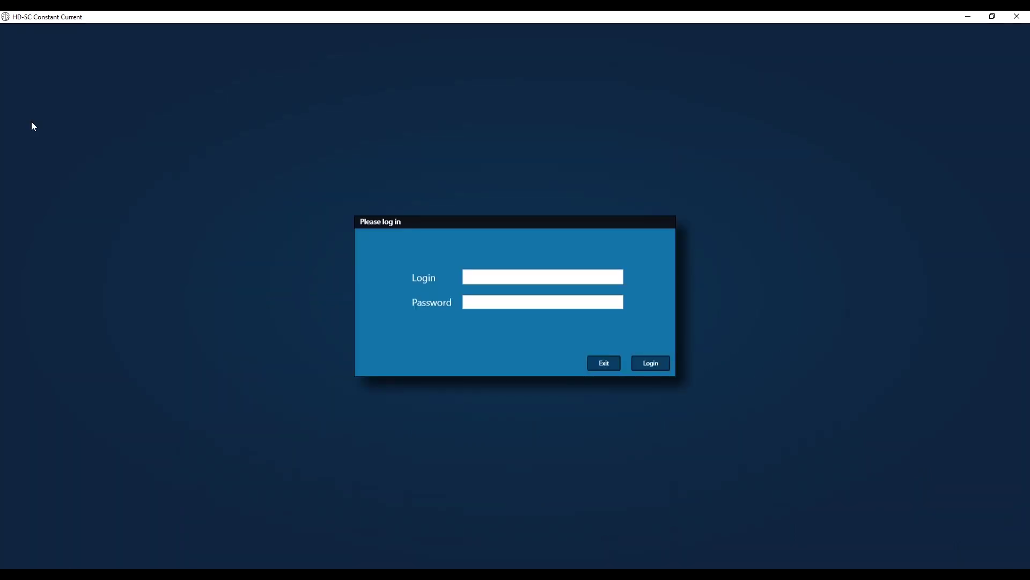
pyautogui.click(486, 277)
pyautogui.write('operator')
pyautogui.press('Tab')
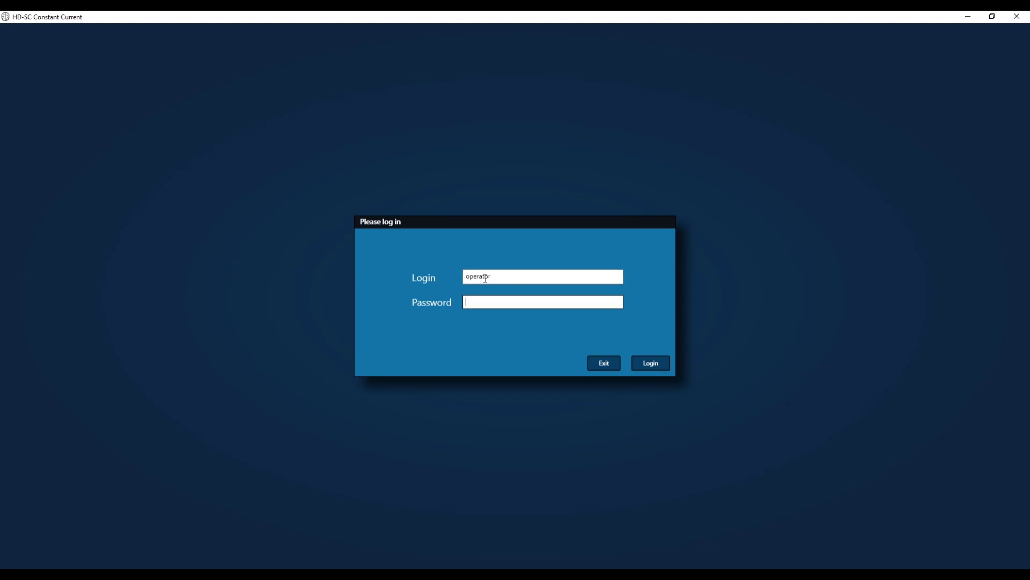
pyautogui.write('12345678901')
pyautogui.press('Return')
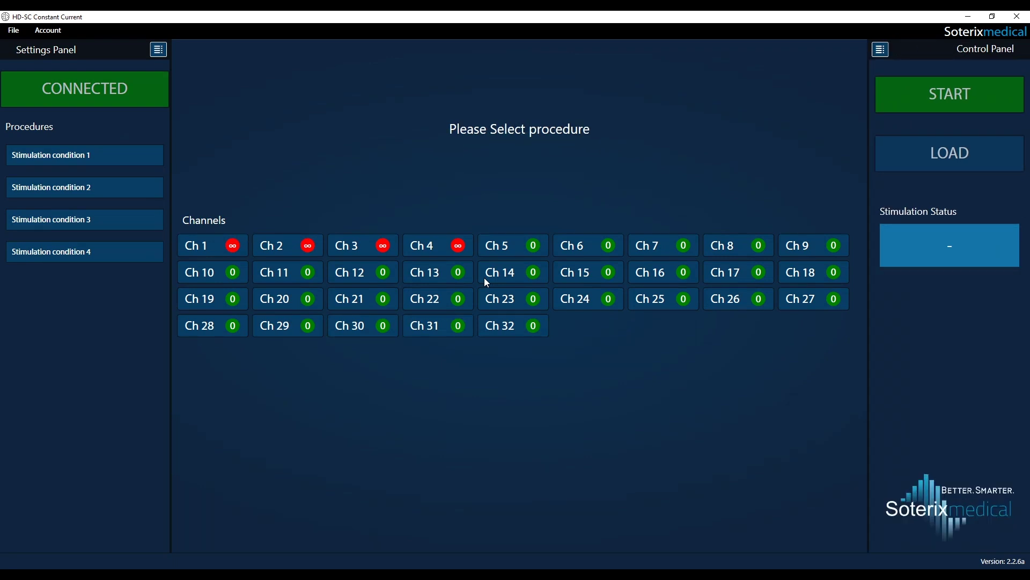
# Load Stimulation conditions 1, 2, 3 and 4 in turn, confirming each, ending on condition 4
pyautogui.click(115, 154)
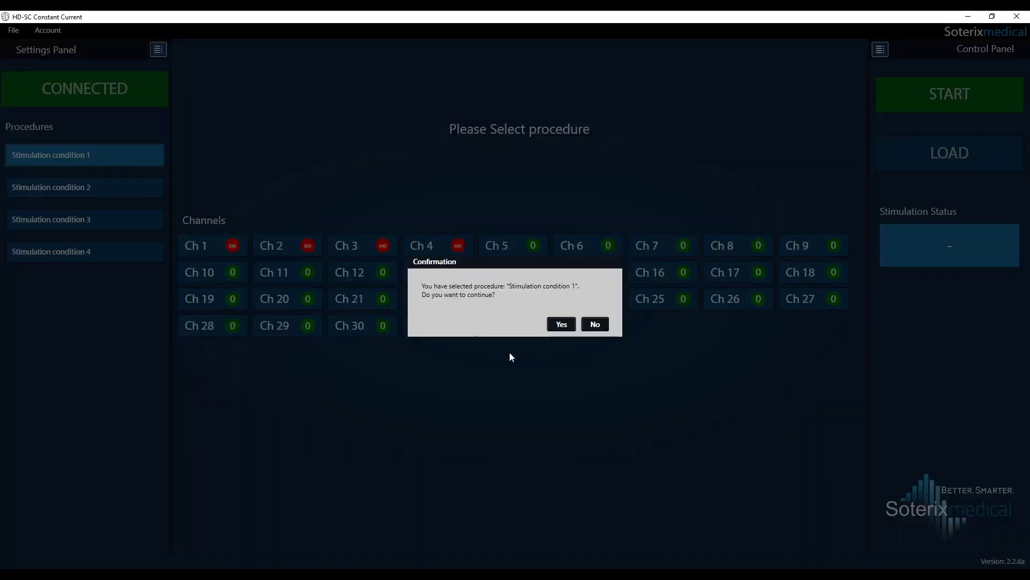
pyautogui.click(561, 324)
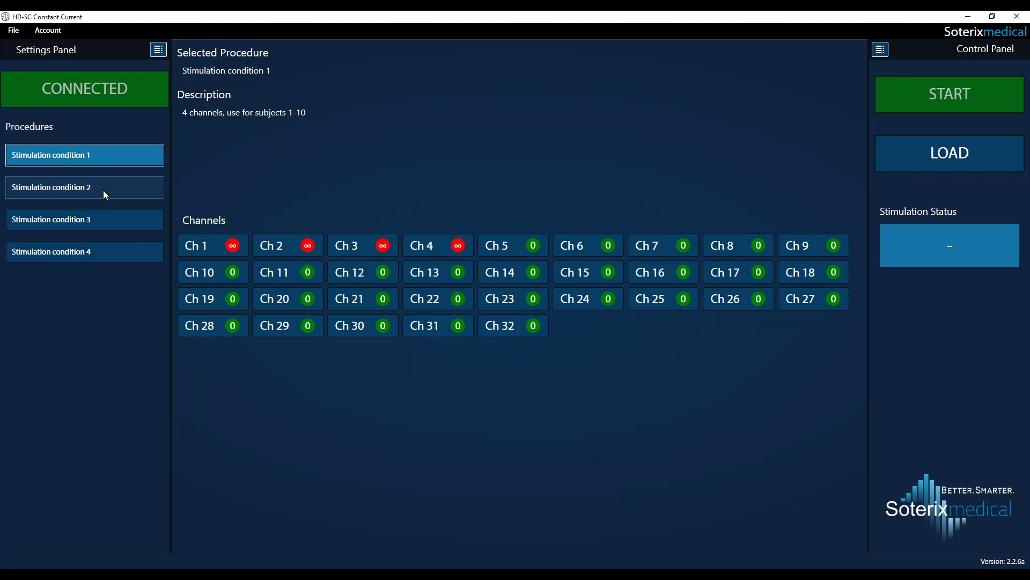
pyautogui.click(105, 193)
pyautogui.click(561, 324)
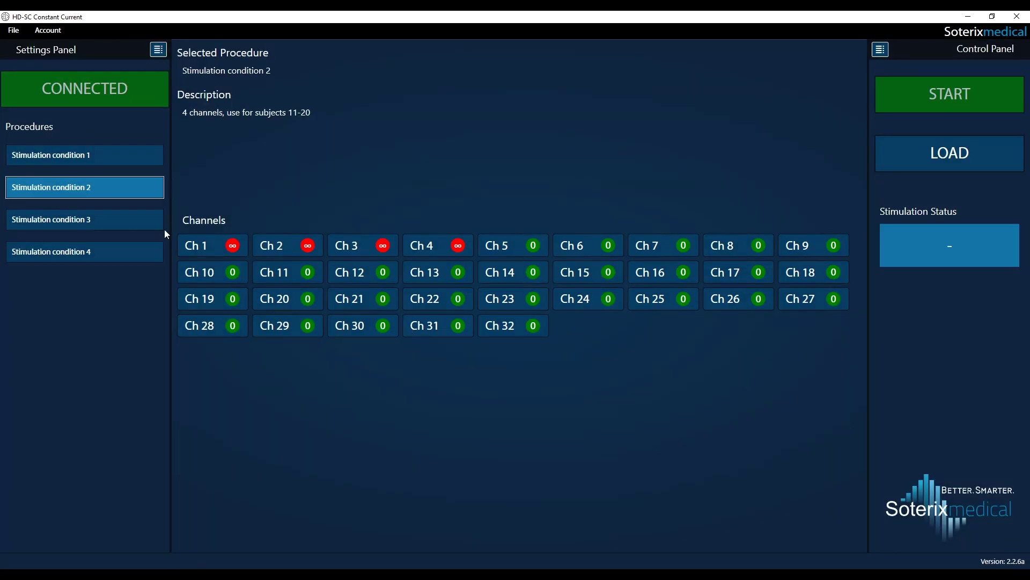
pyautogui.click(127, 220)
pyautogui.click(561, 324)
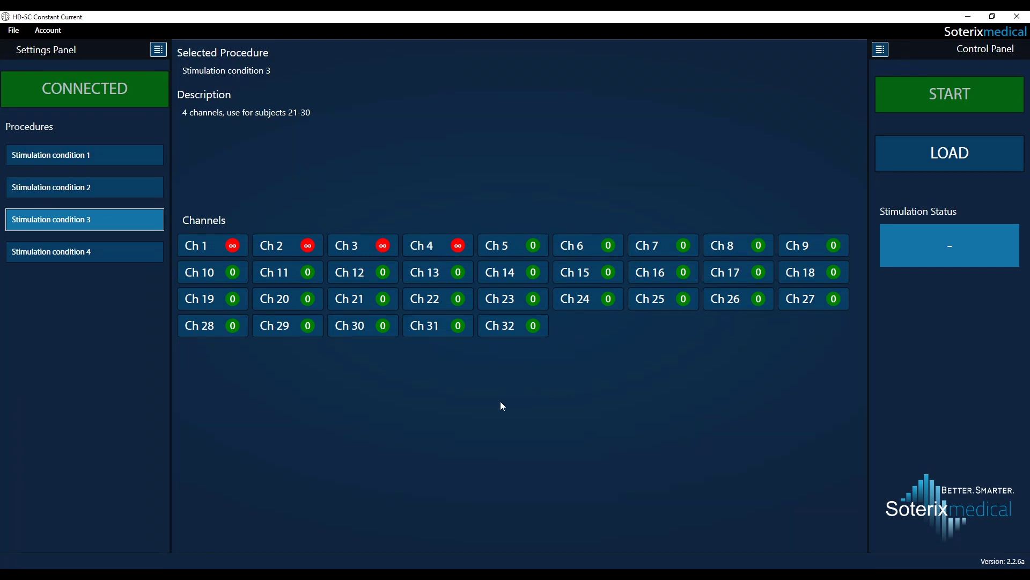
pyautogui.click(129, 252)
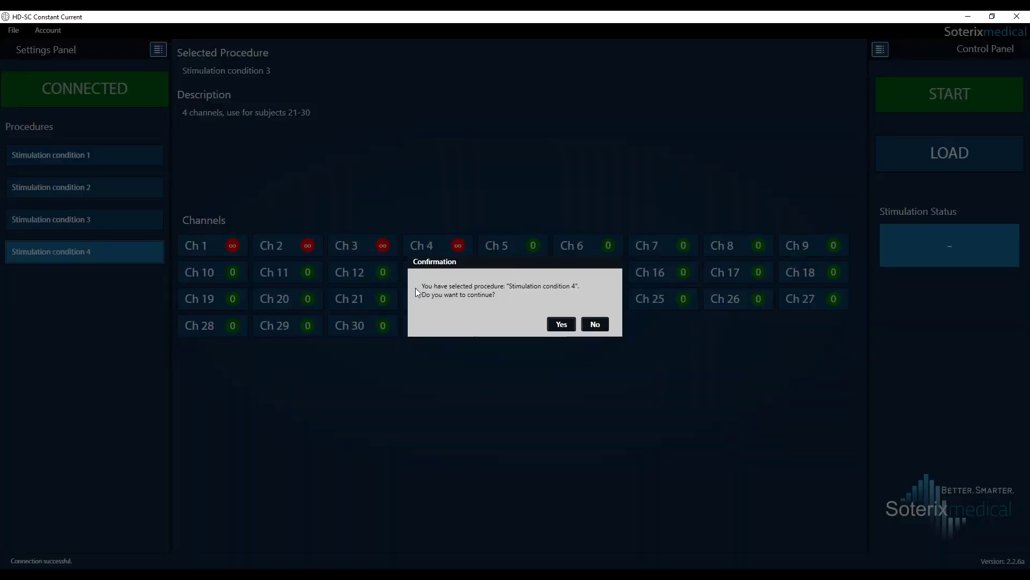
pyautogui.click(561, 324)
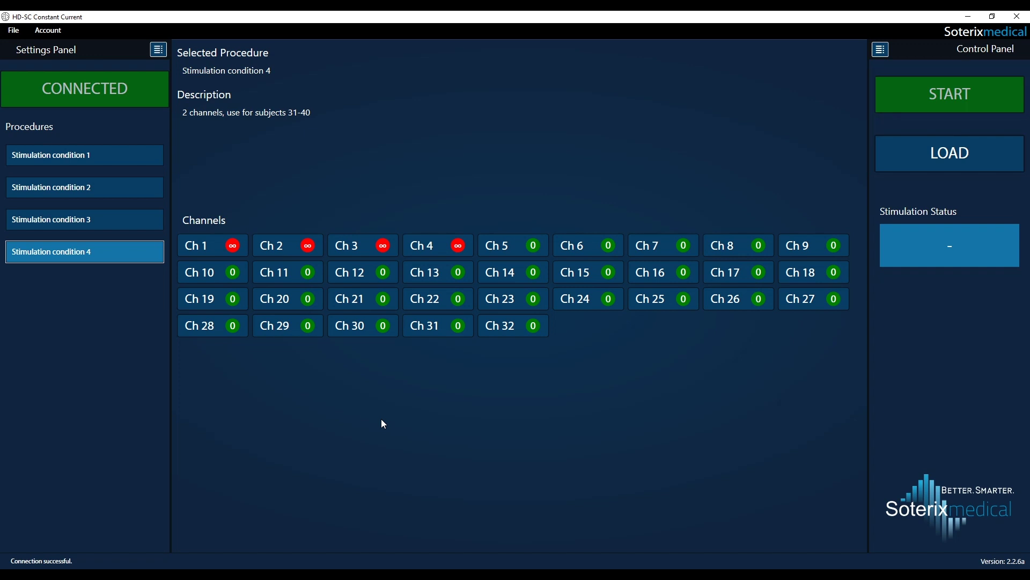
pyautogui.click(15, 31)
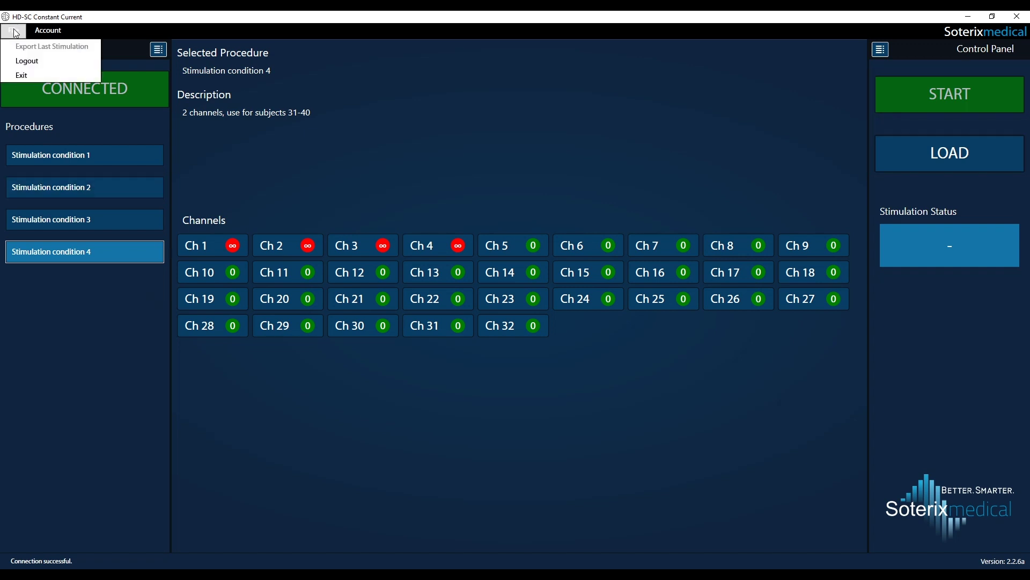
# Log out of the operator session and sign in as admin with the administrator password
pyautogui.click(26, 60)
pyautogui.click(472, 276)
pyautogui.write('adm')
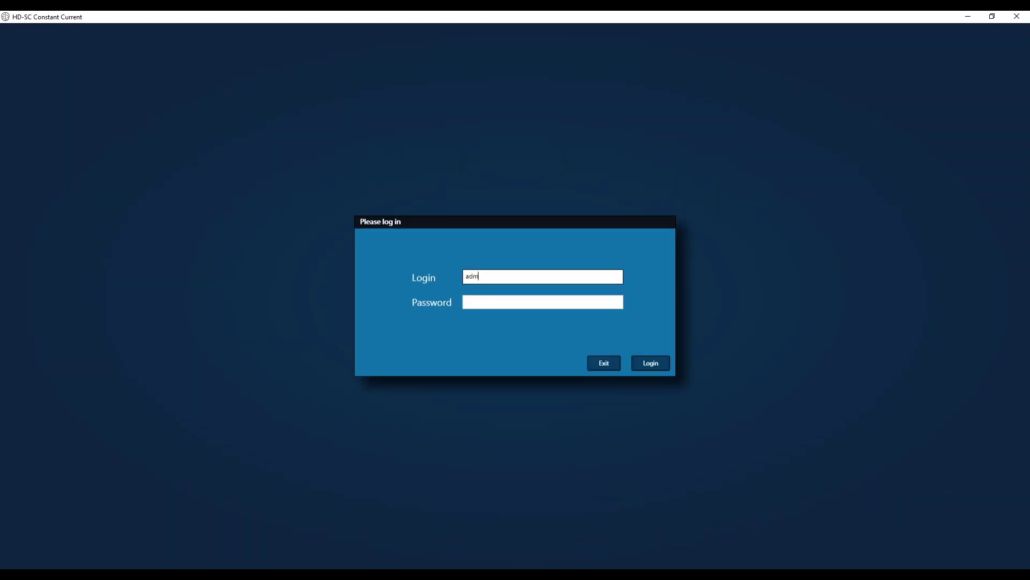
pyautogui.write('in')
pyautogui.press('Tab')
pyautogui.write('********')
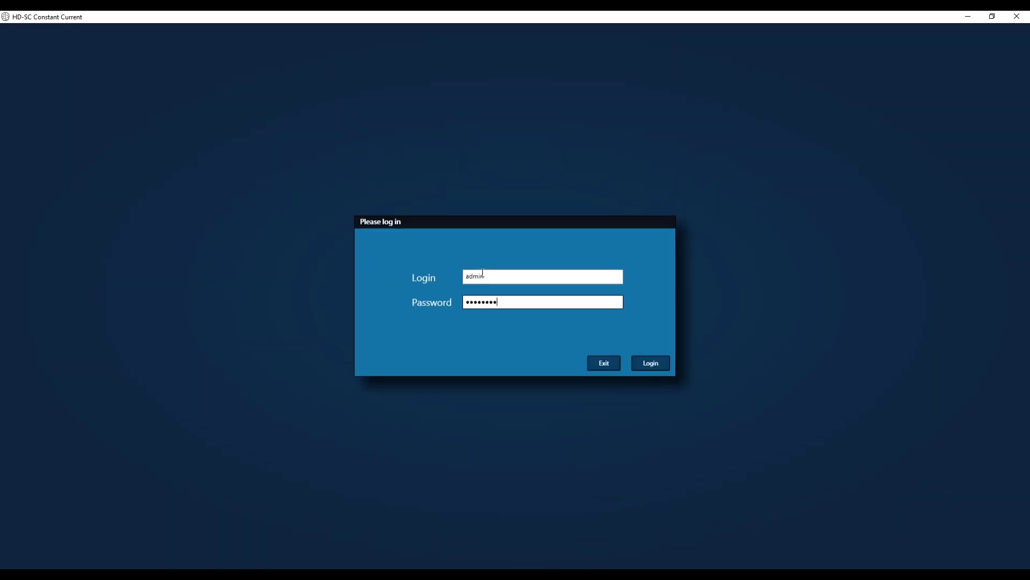
pyautogui.press('Return')
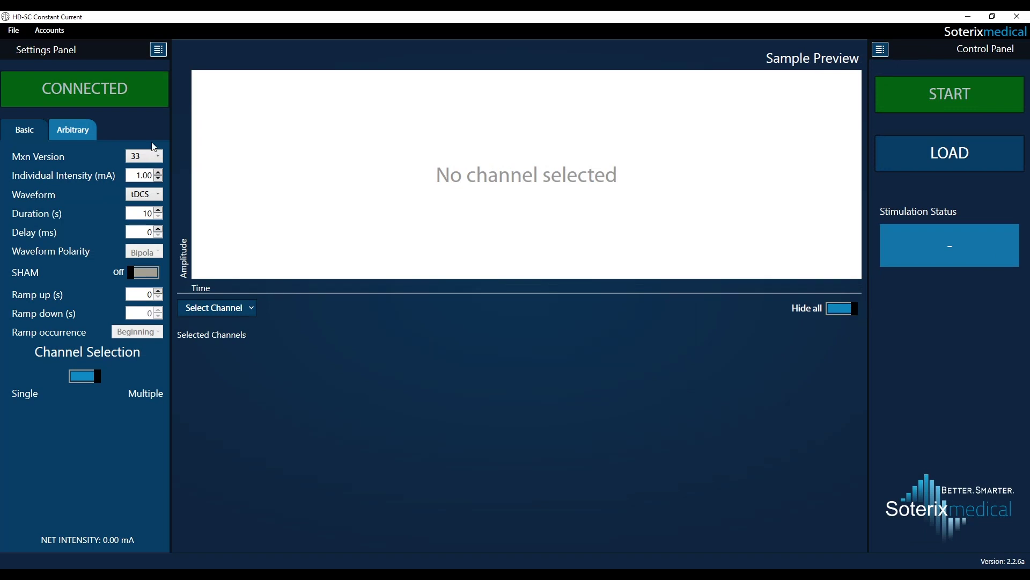
pyautogui.click(14, 30)
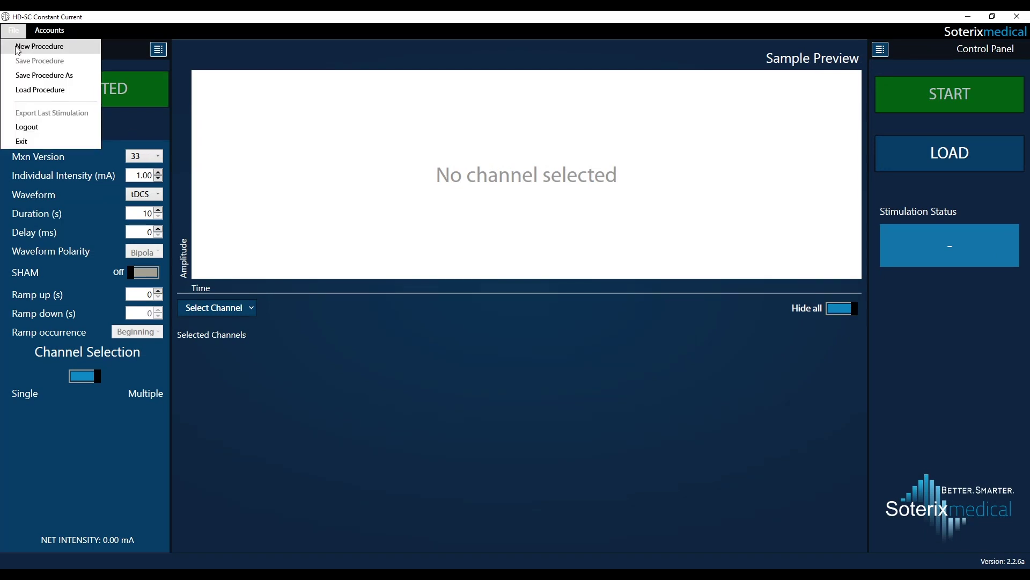
pyautogui.moveTo(47, 33)
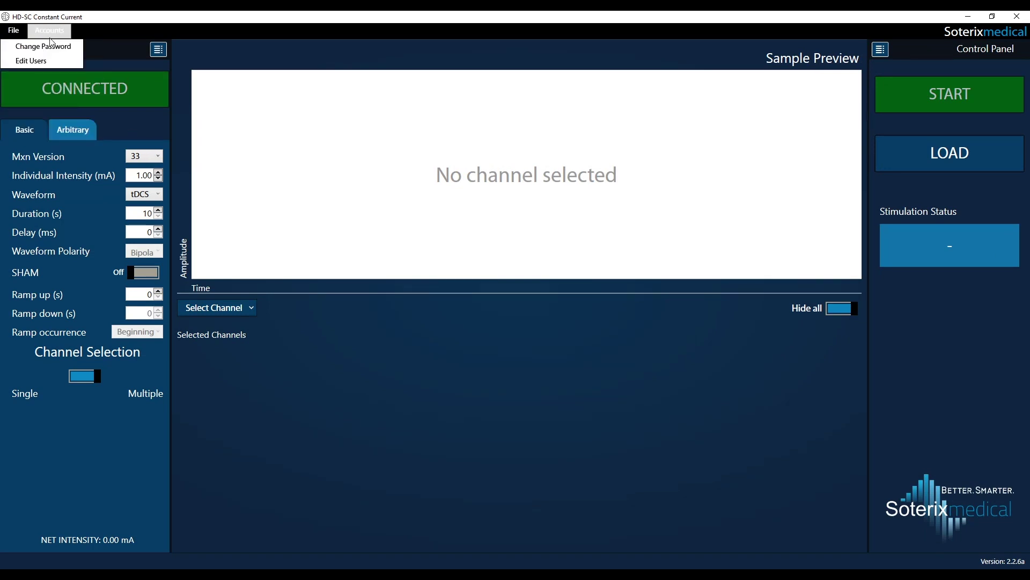
# Review the Edit Users account list, close it, and log out to the login prompt
pyautogui.click(49, 59)
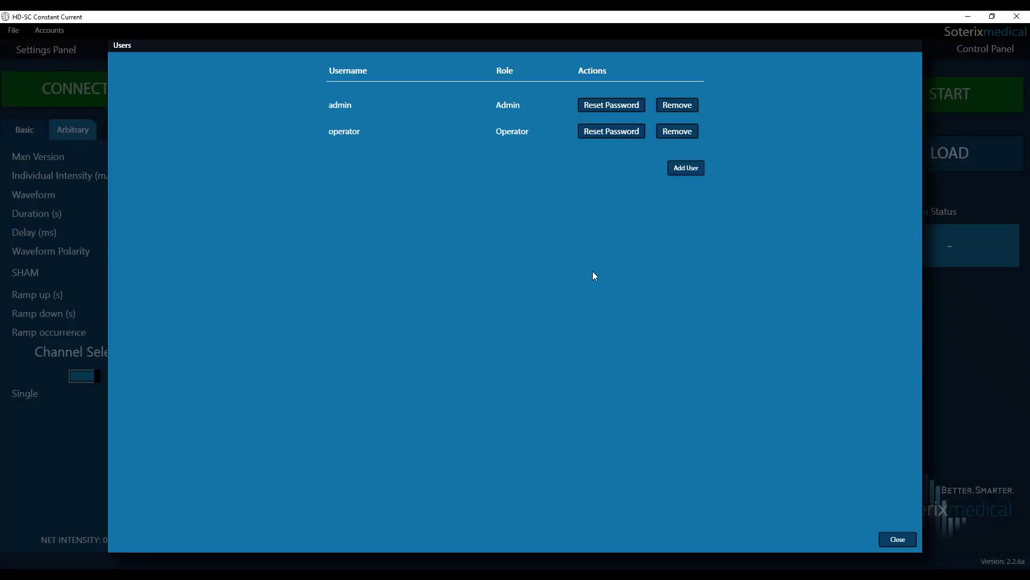
pyautogui.click(898, 538)
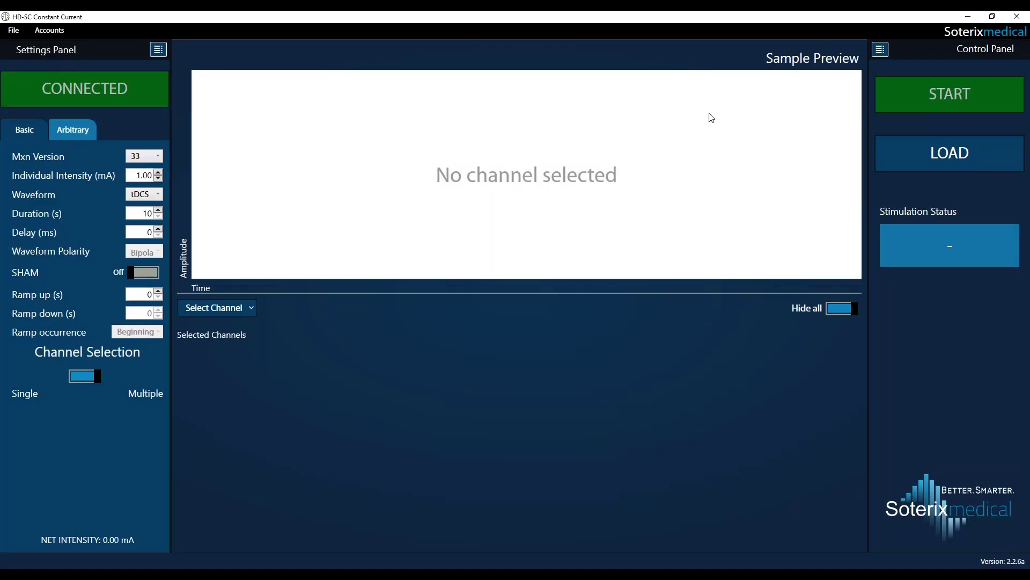
pyautogui.click(13, 30)
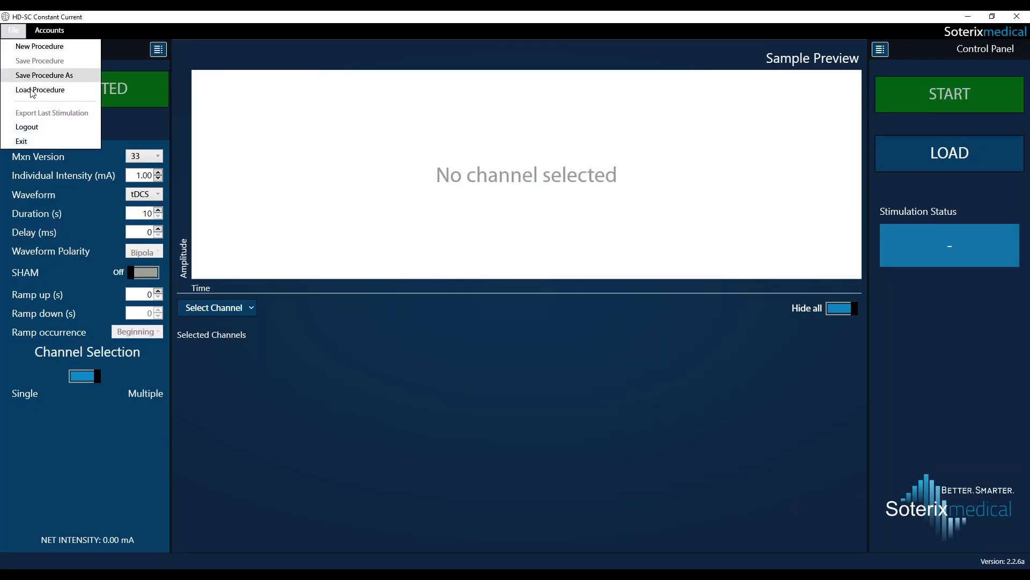
pyautogui.click(39, 127)
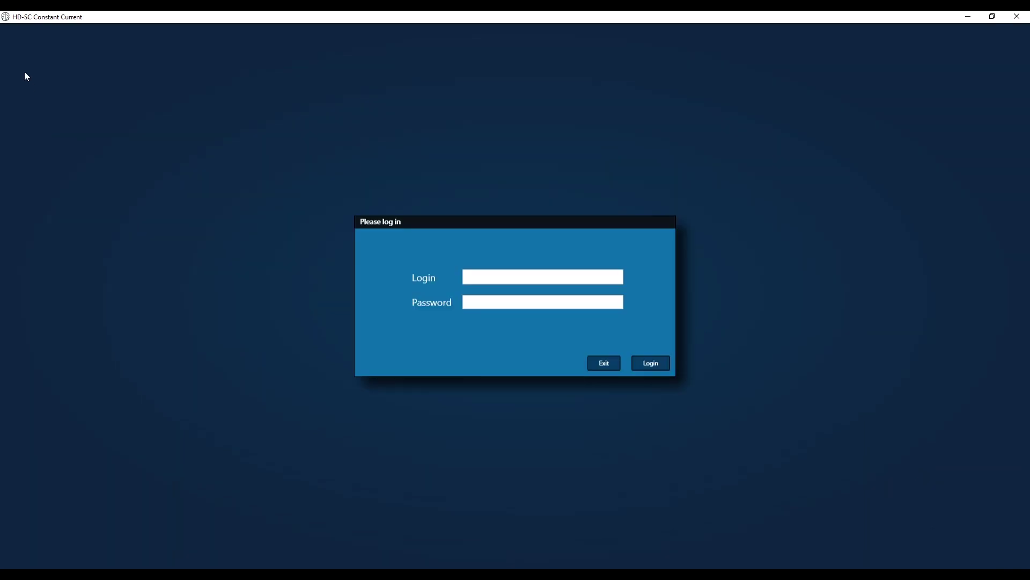